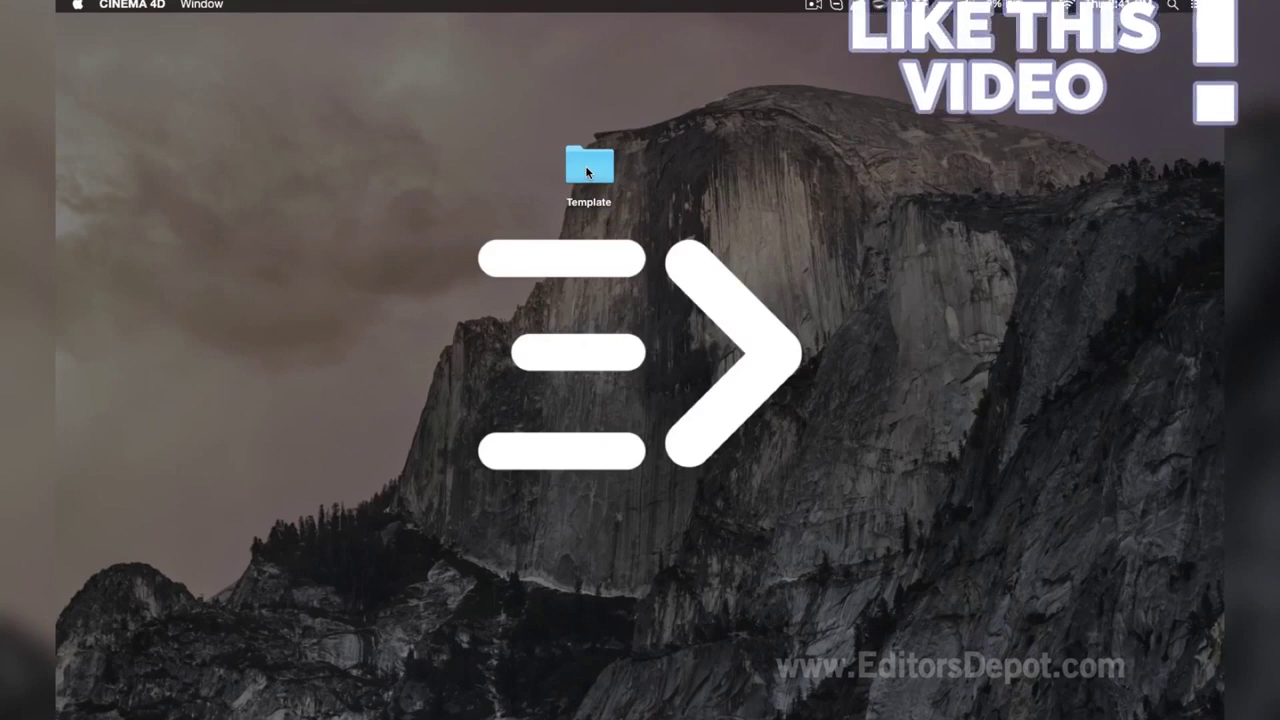
# - Open the Template folder, select Template V8.0.c4d, and restore the minimized Cinema 4D window
pyautogui.click(587, 172)
pyautogui.doubleClick(587, 172)
pyautogui.click(680, 230)
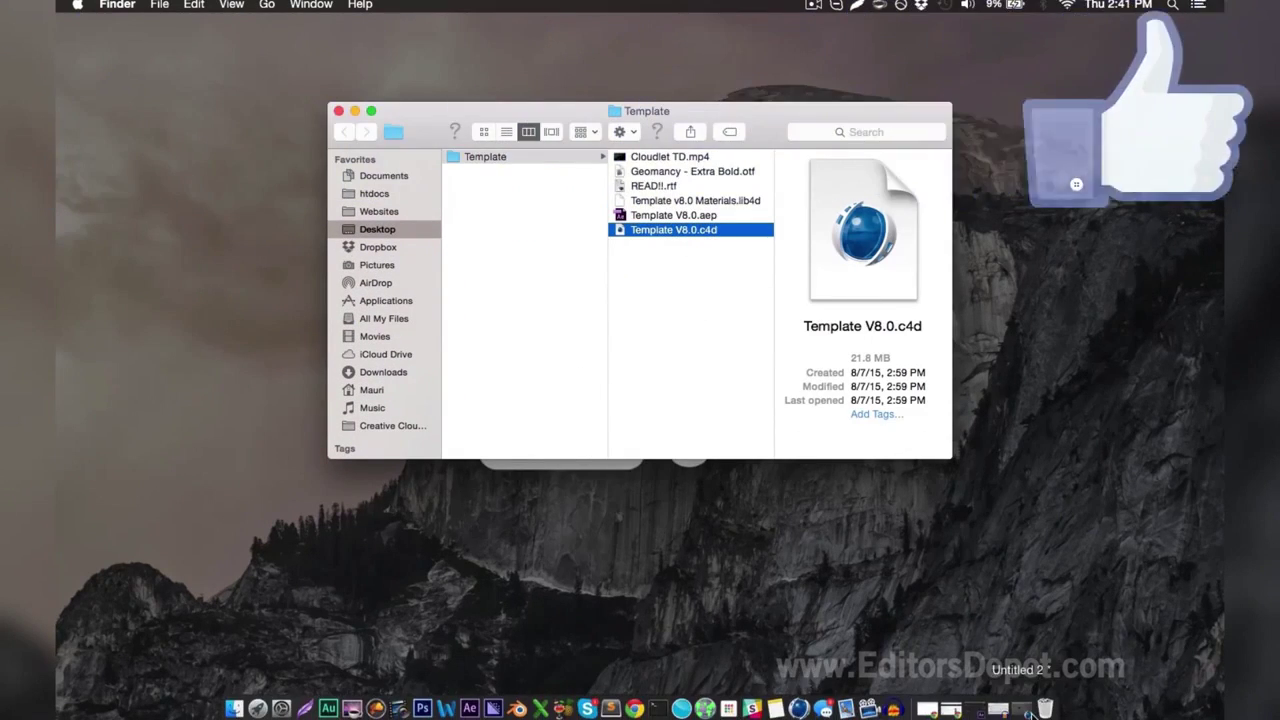
pyautogui.click(1030, 710)
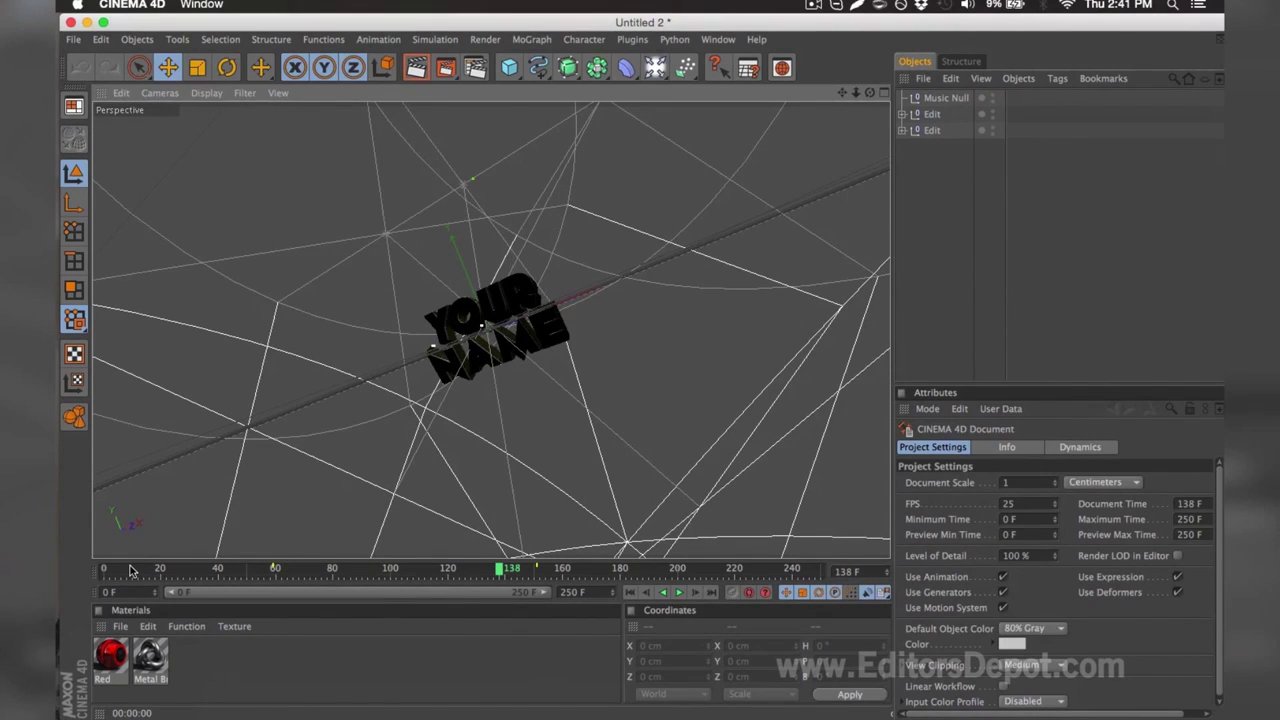
# - Move the playhead to frame 161 and expand both Edit groups
pyautogui.moveTo(129, 570); pyautogui.dragTo(566, 563)
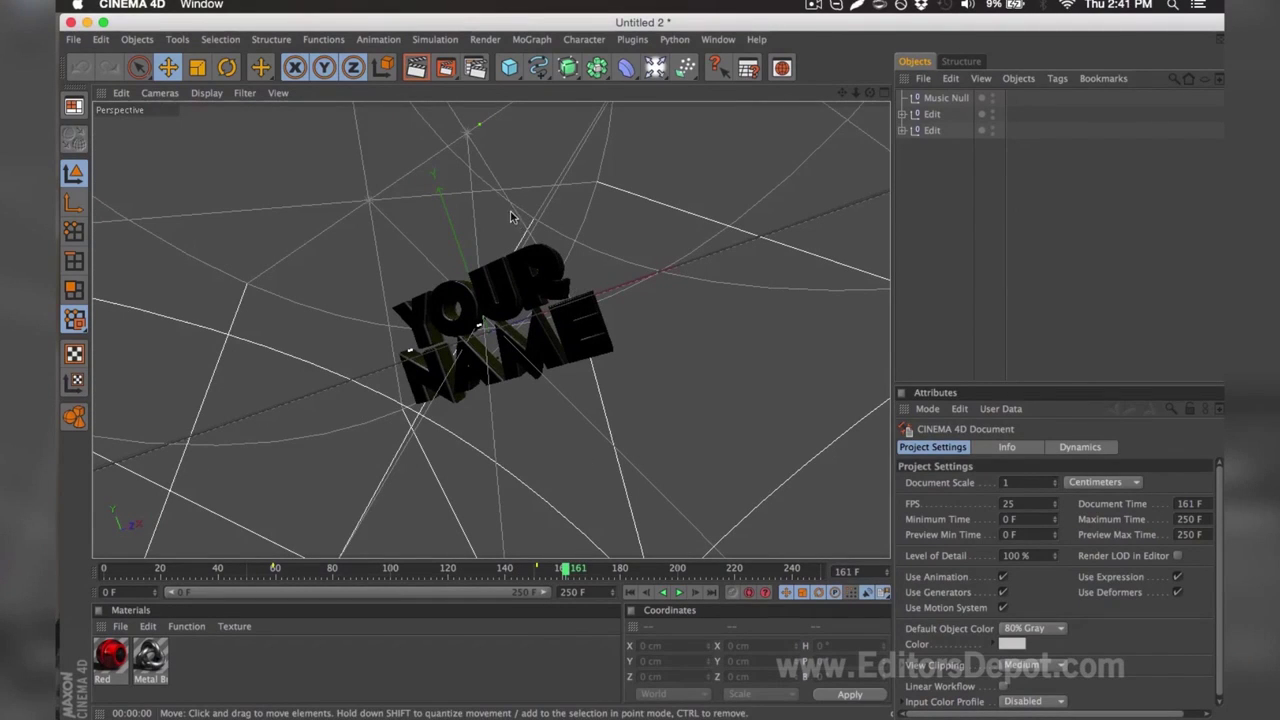
pyautogui.click(902, 114)
pyautogui.click(903, 163)
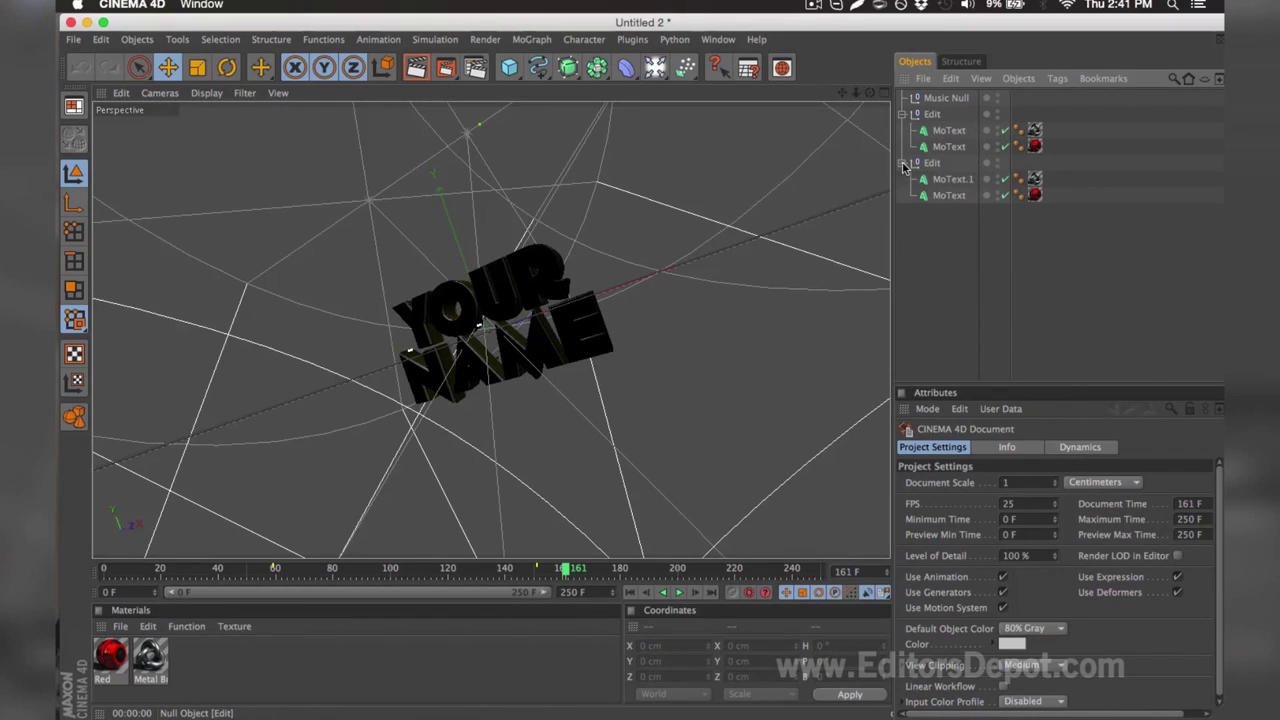
# - Check the font choices for the MoText.1 NAME text without changing them, then deselect
pyautogui.click(938, 181)
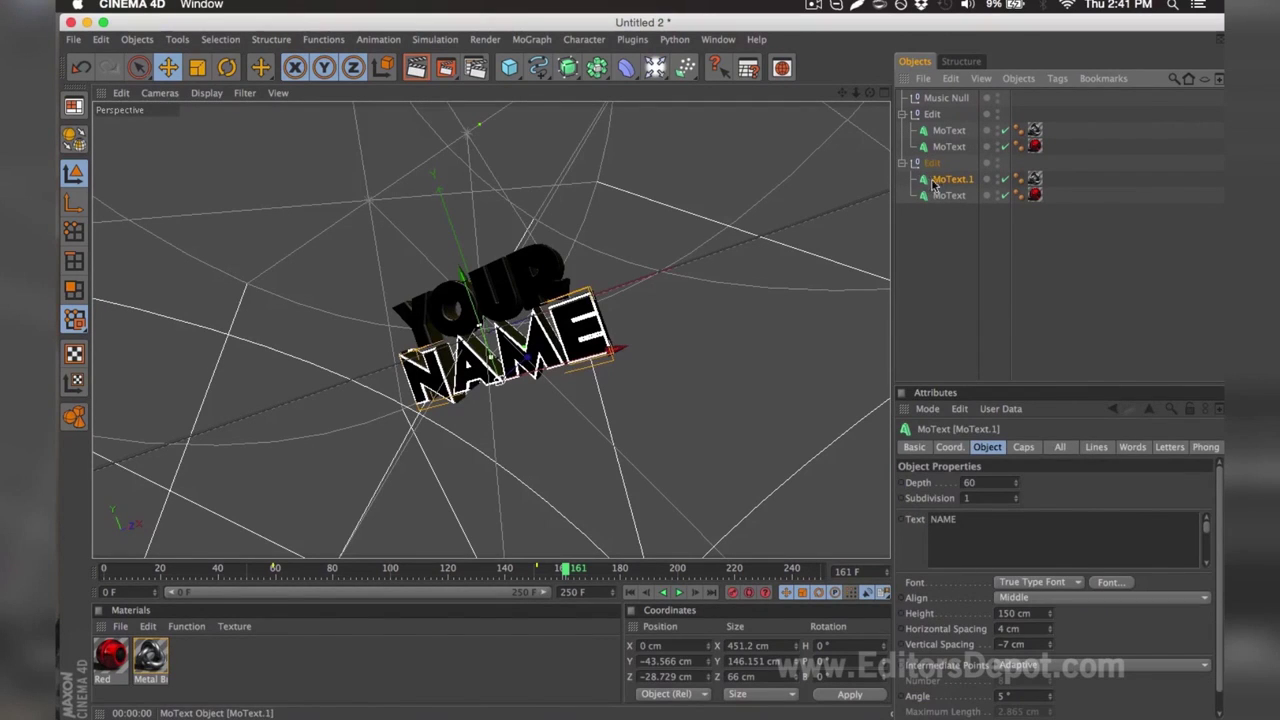
pyautogui.click(1107, 581)
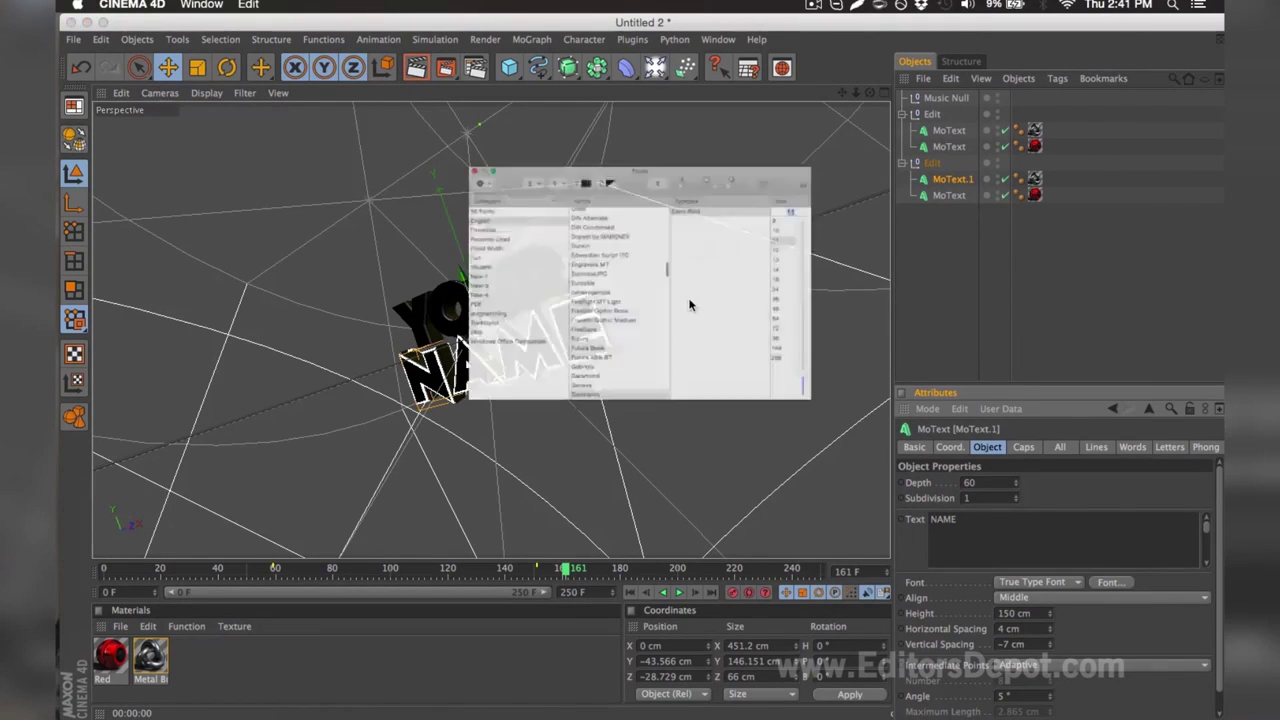
pyautogui.click(374, 105)
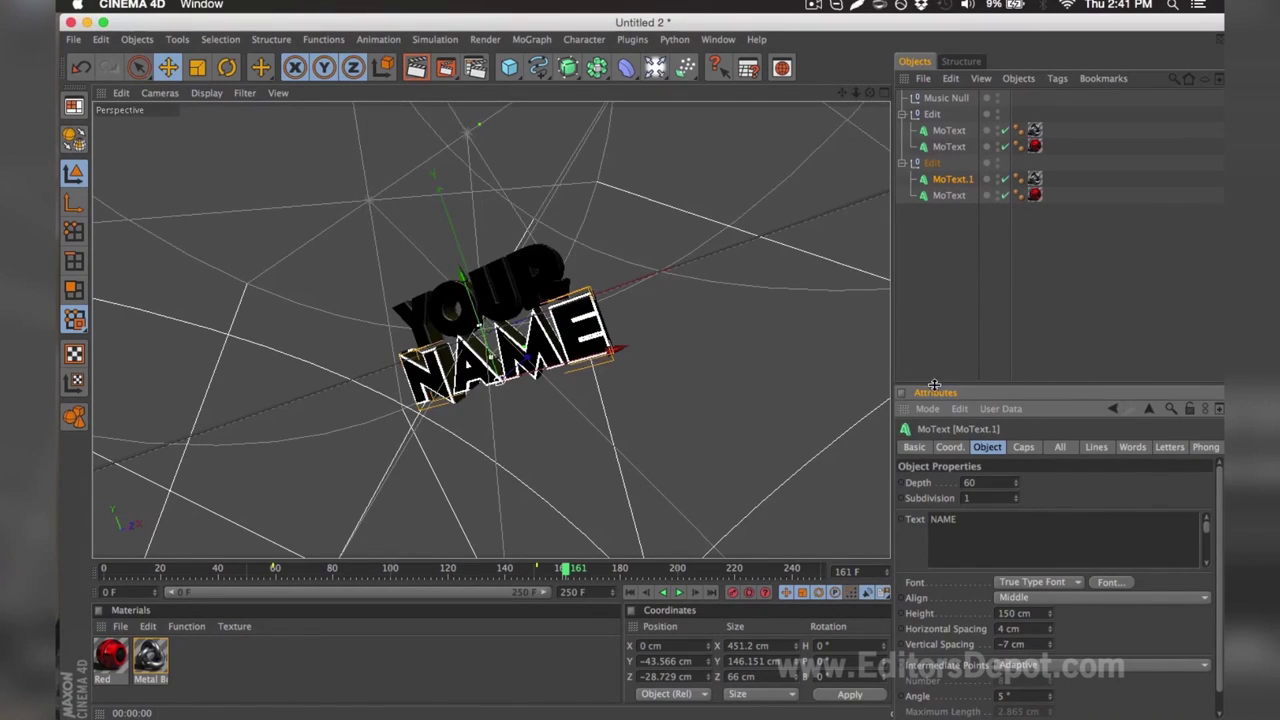
pyautogui.click(943, 330)
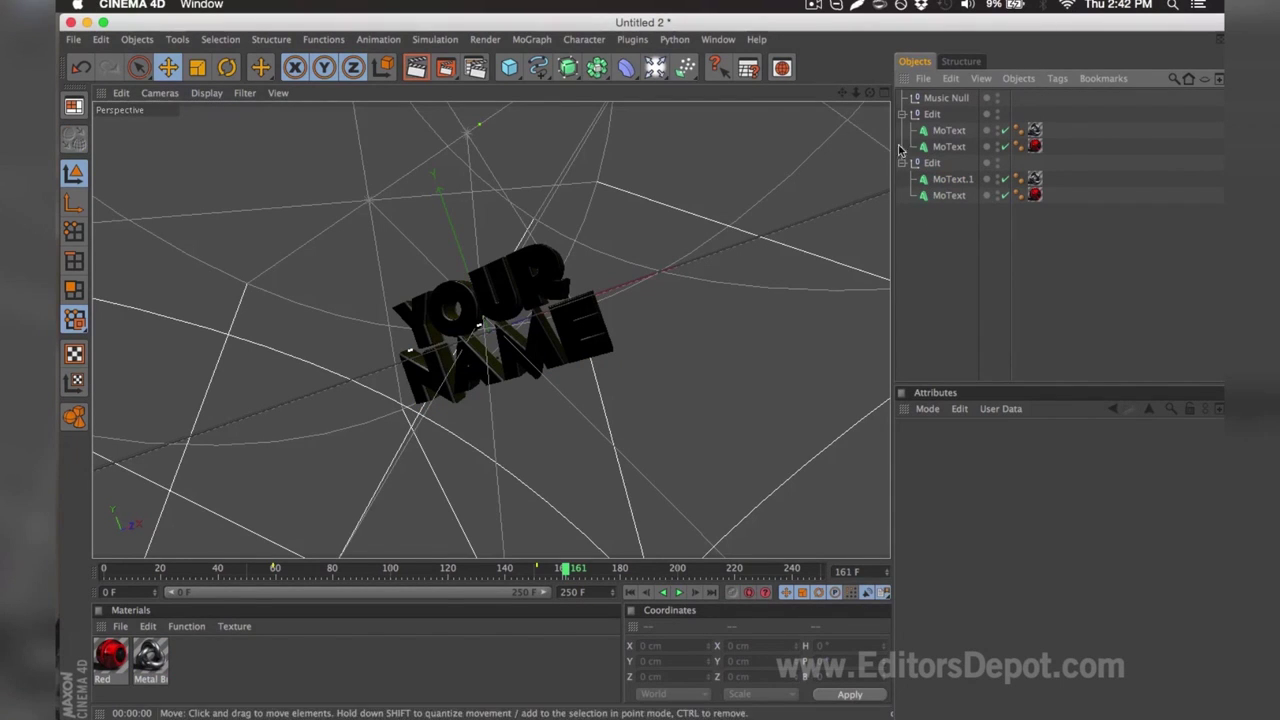
# - Change both YOUR MoText objects to EDITORS and render a preview of the title
pyautogui.click(949, 130)
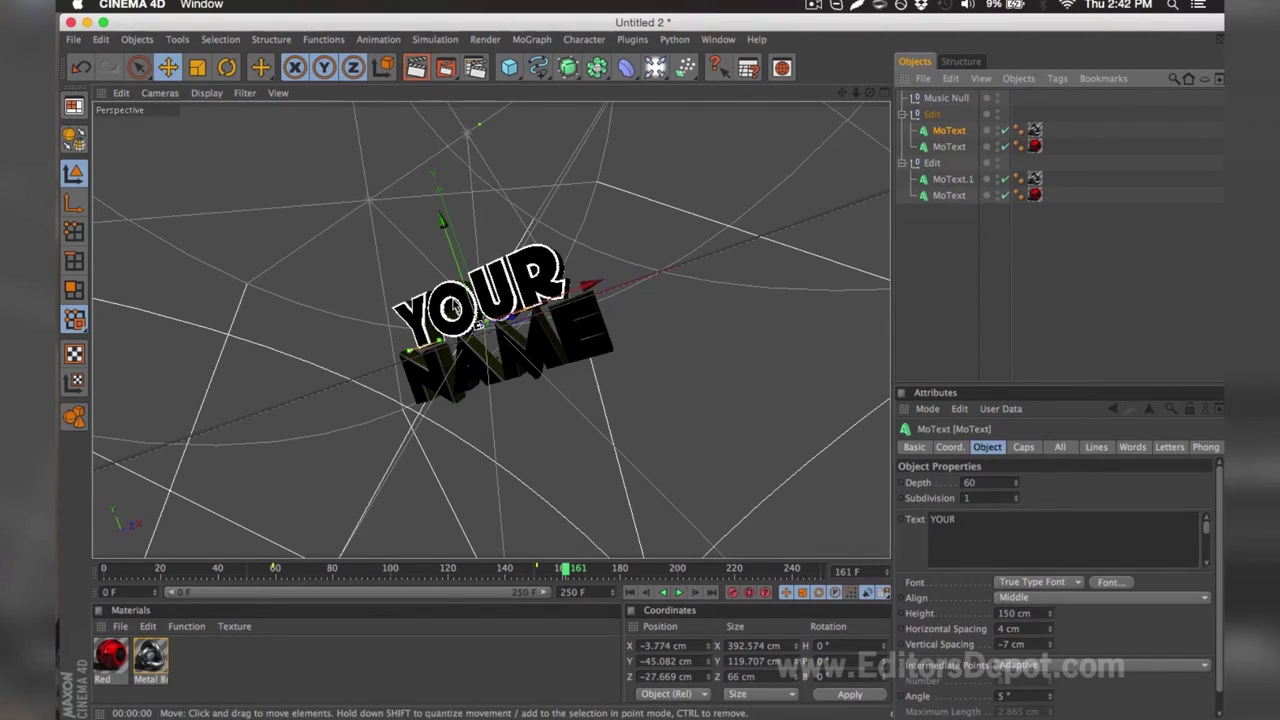
pyautogui.moveTo(994, 520); pyautogui.dragTo(930, 520)
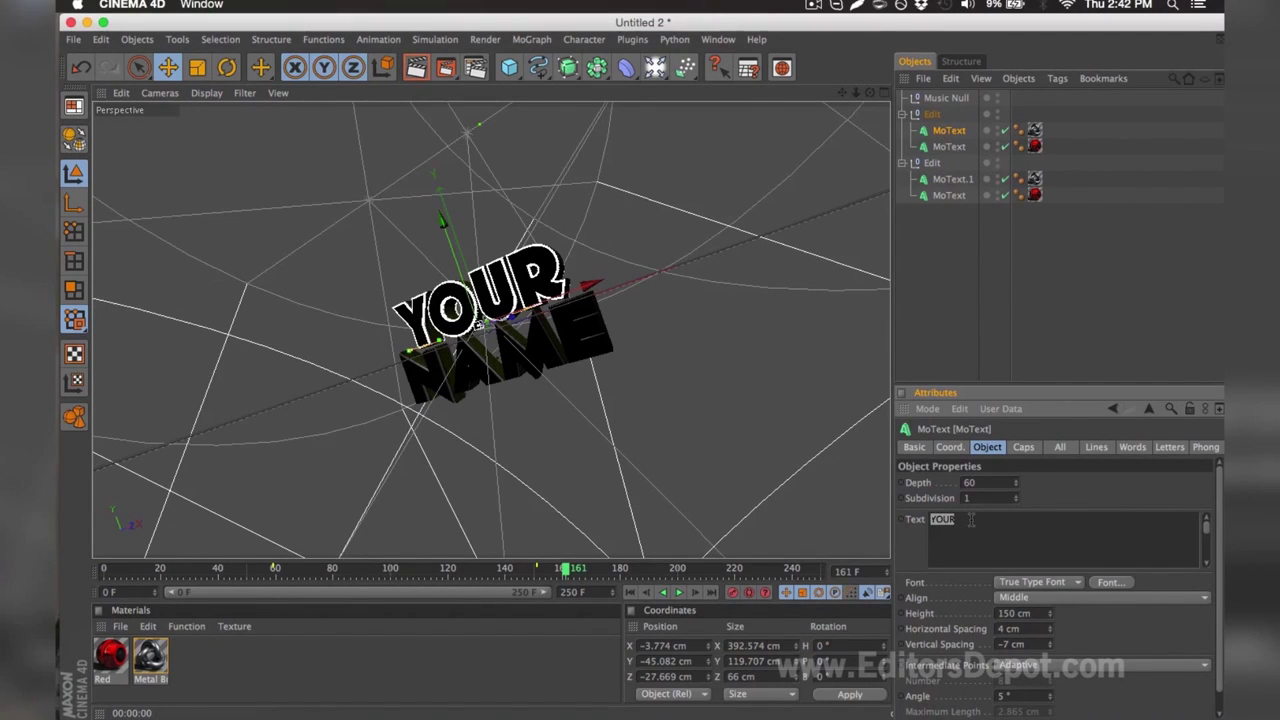
pyautogui.write('EDITORS')
pyautogui.click(949, 146)
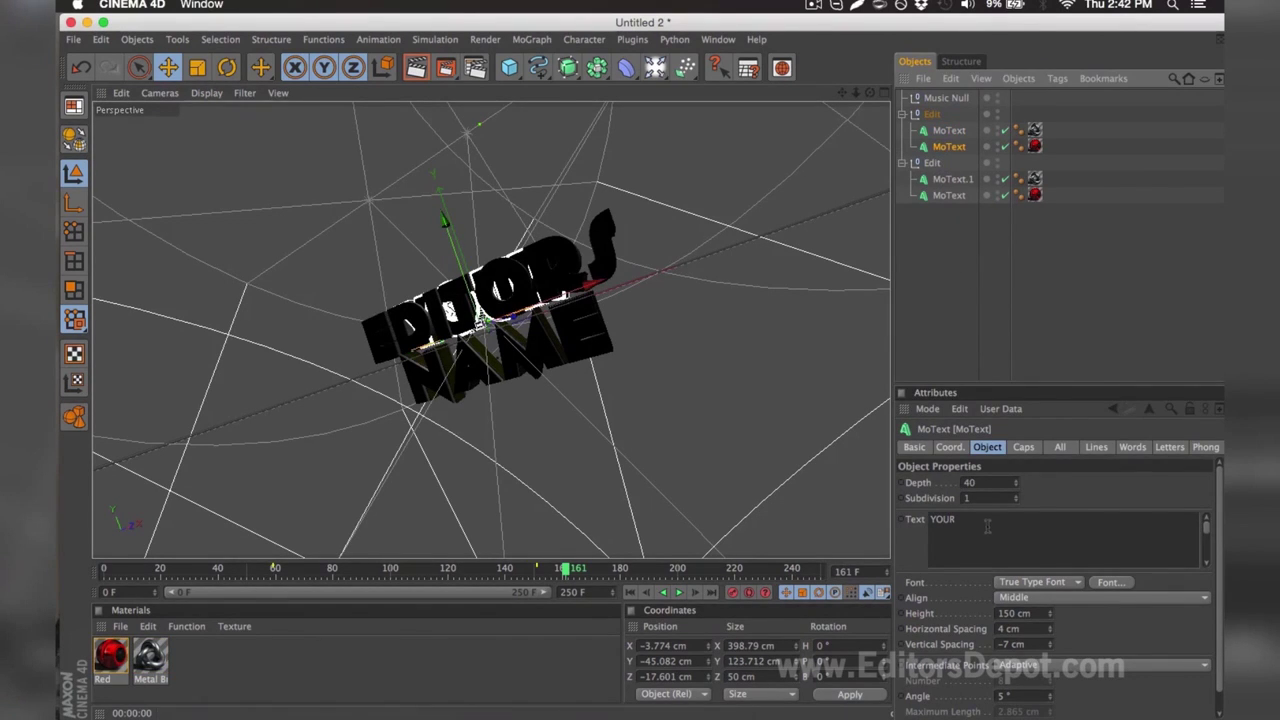
pyautogui.write('EDITORS')
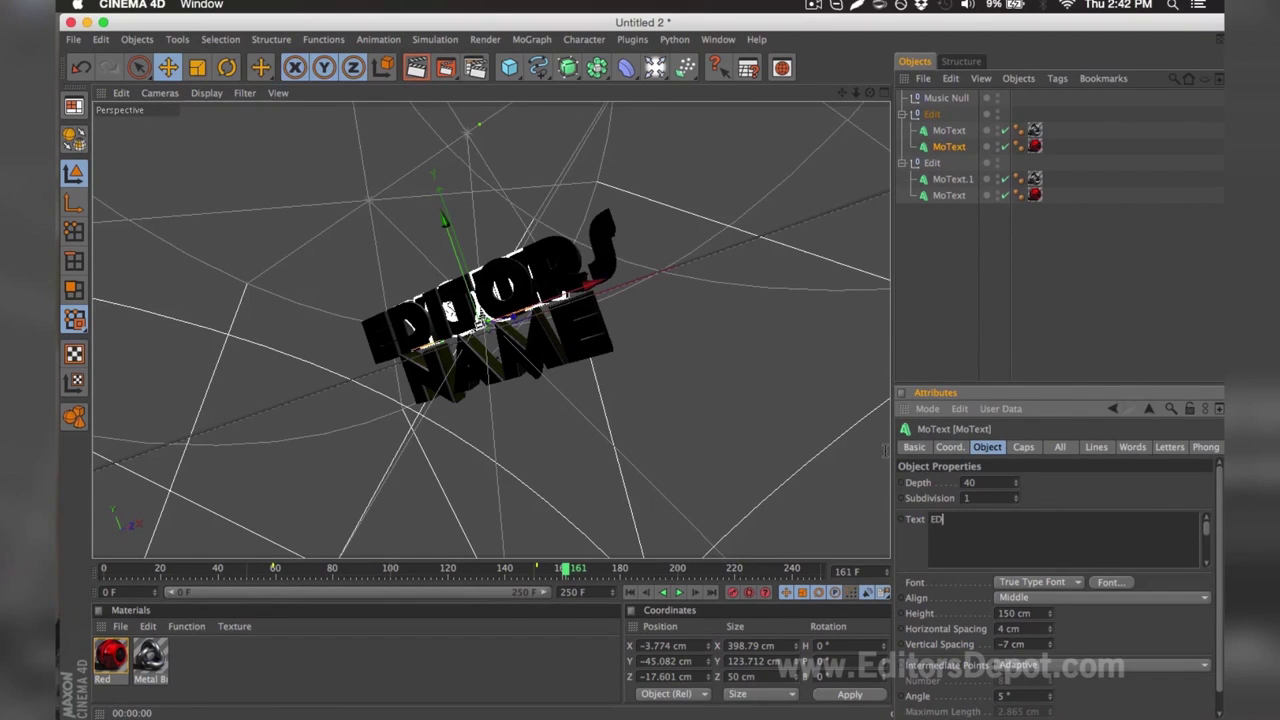
pyautogui.click(958, 288)
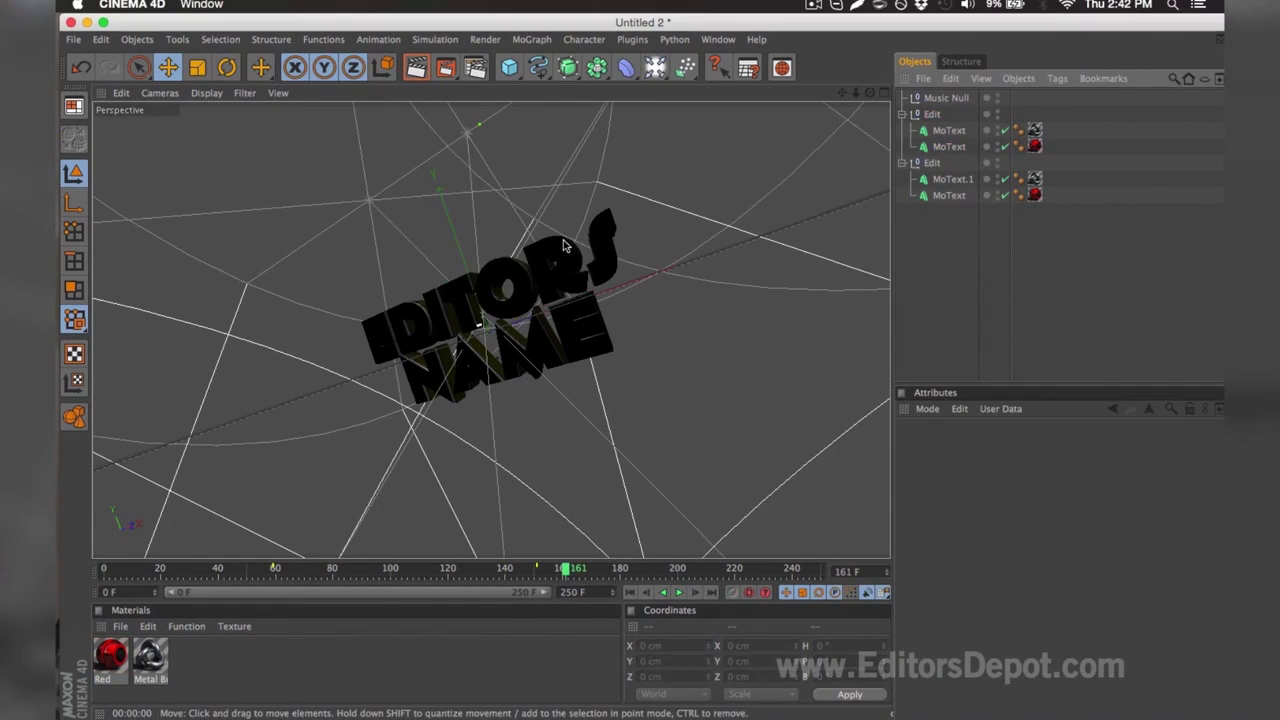
pyautogui.click(416, 67)
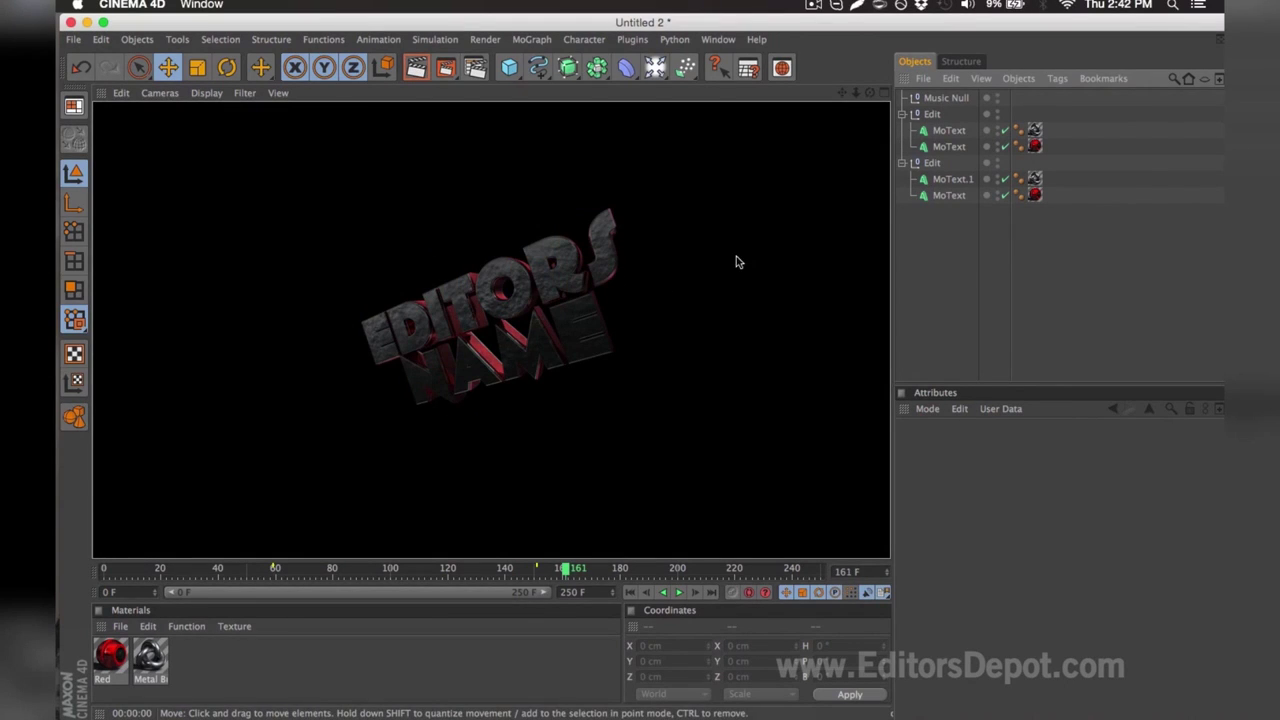
# - Replace NAME with DEPOT in both MoText objects, preview the render, then clear it
pyautogui.click(954, 179)
pyautogui.keyDown('shift'); pyautogui.click(950, 196); pyautogui.keyUp('shift')
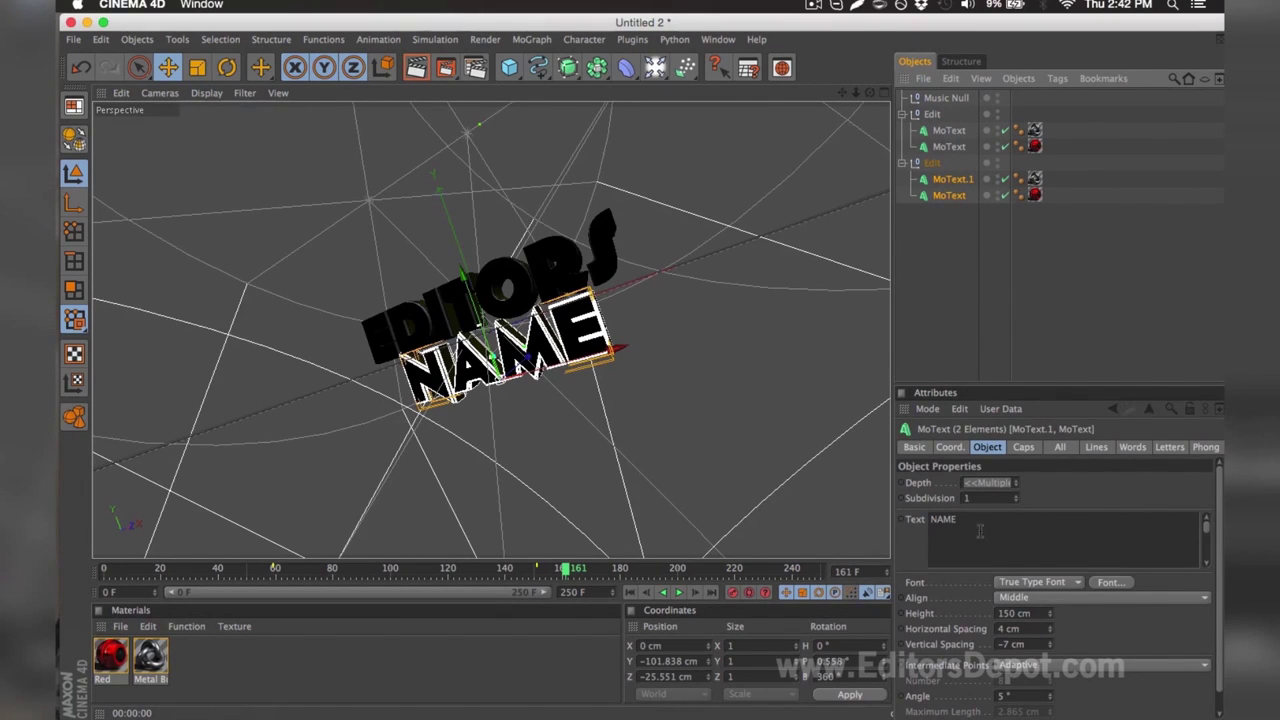
pyautogui.doubleClick(943, 519)
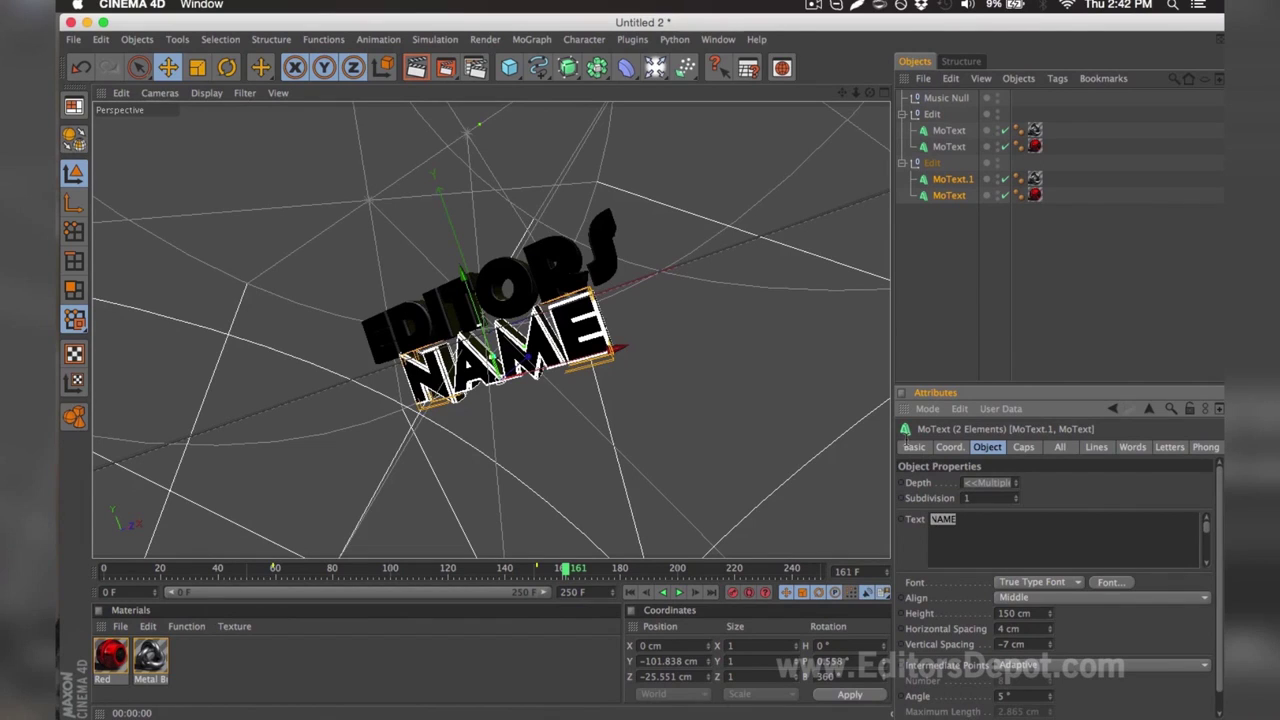
pyautogui.write('DEPOT')
pyautogui.click(913, 274)
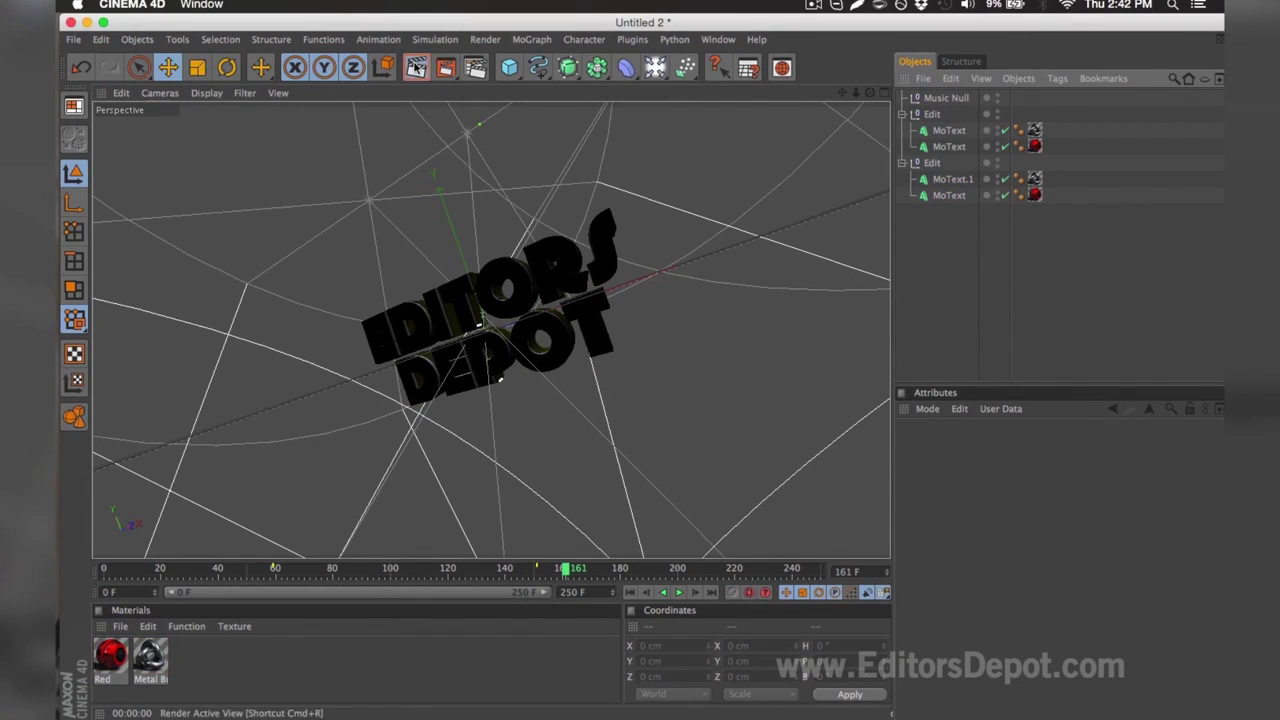
pyautogui.click(416, 67)
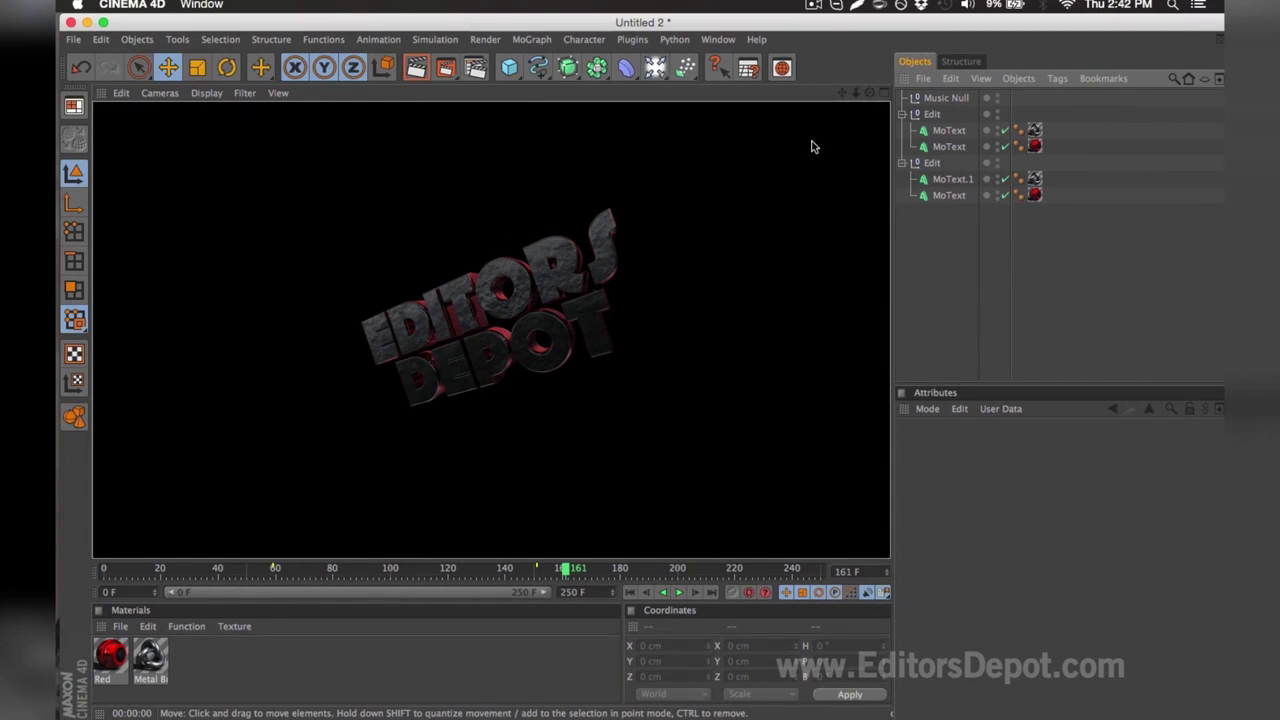
pyautogui.click(605, 196)
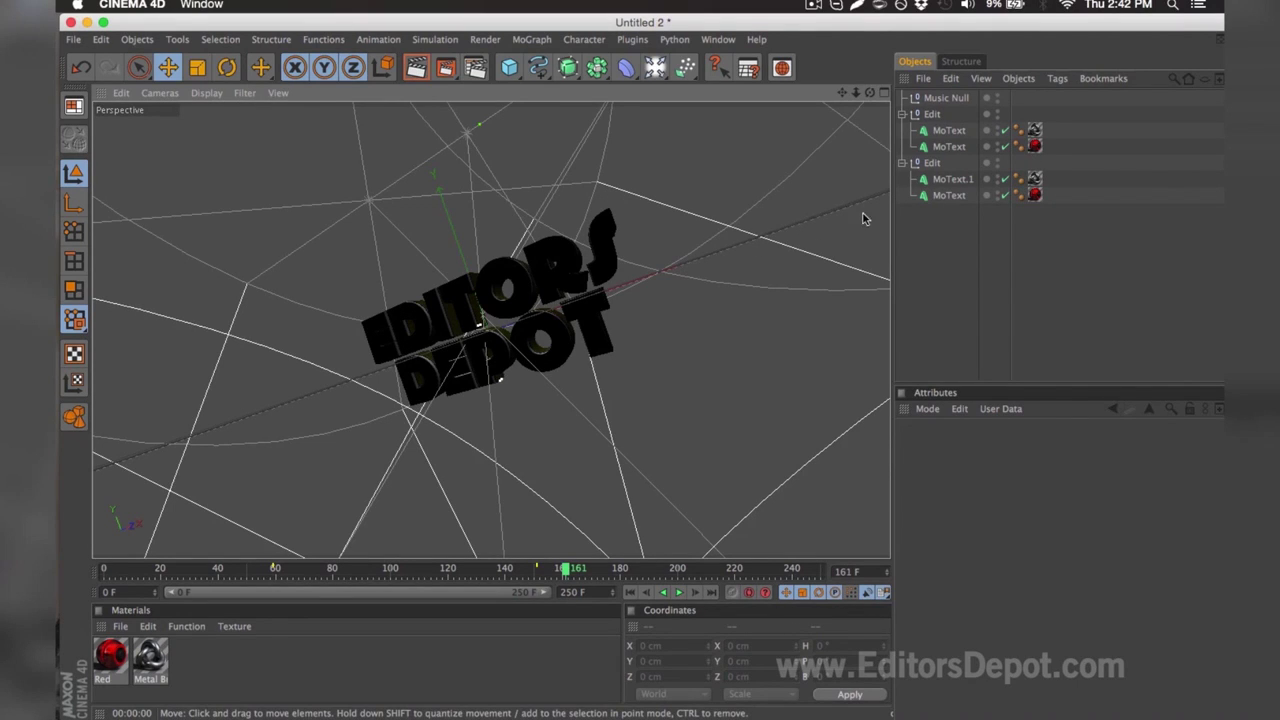
# - Shift the Red material's colour toward magenta, close the Material Editor, and open Render Settings
pyautogui.doubleClick(110, 655)
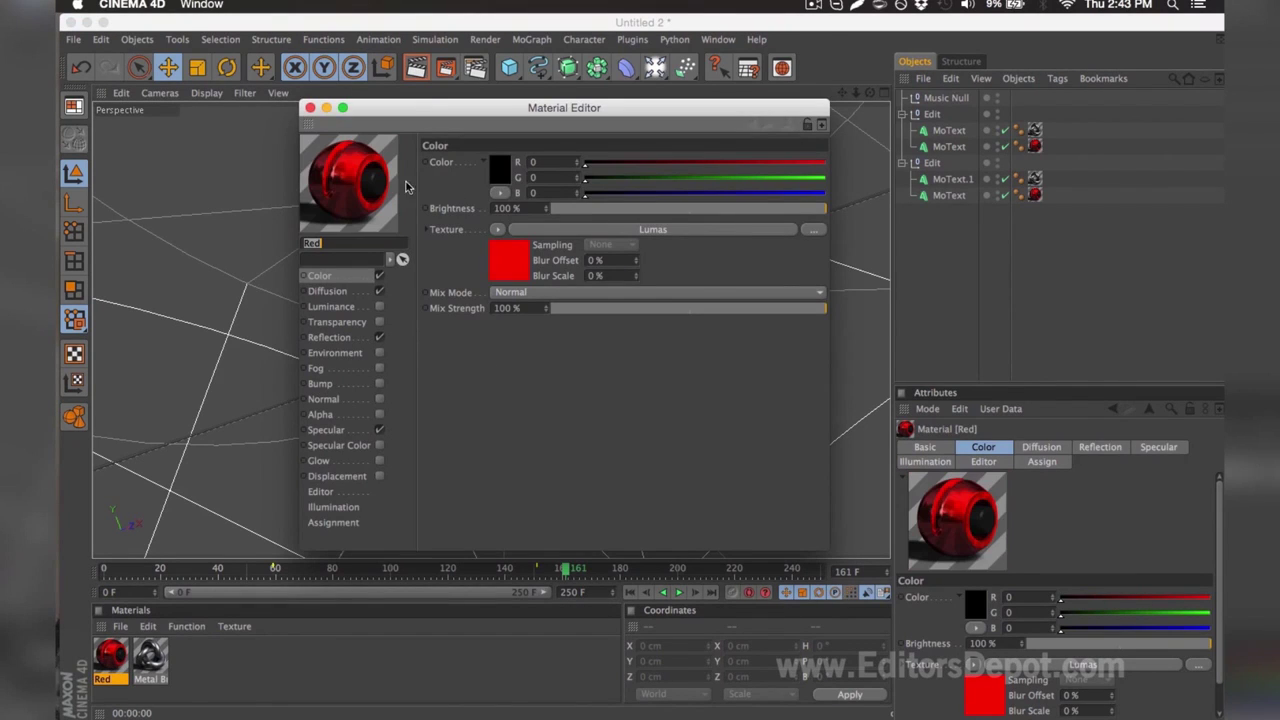
pyautogui.moveTo(694, 163); pyautogui.dragTo(818, 180)
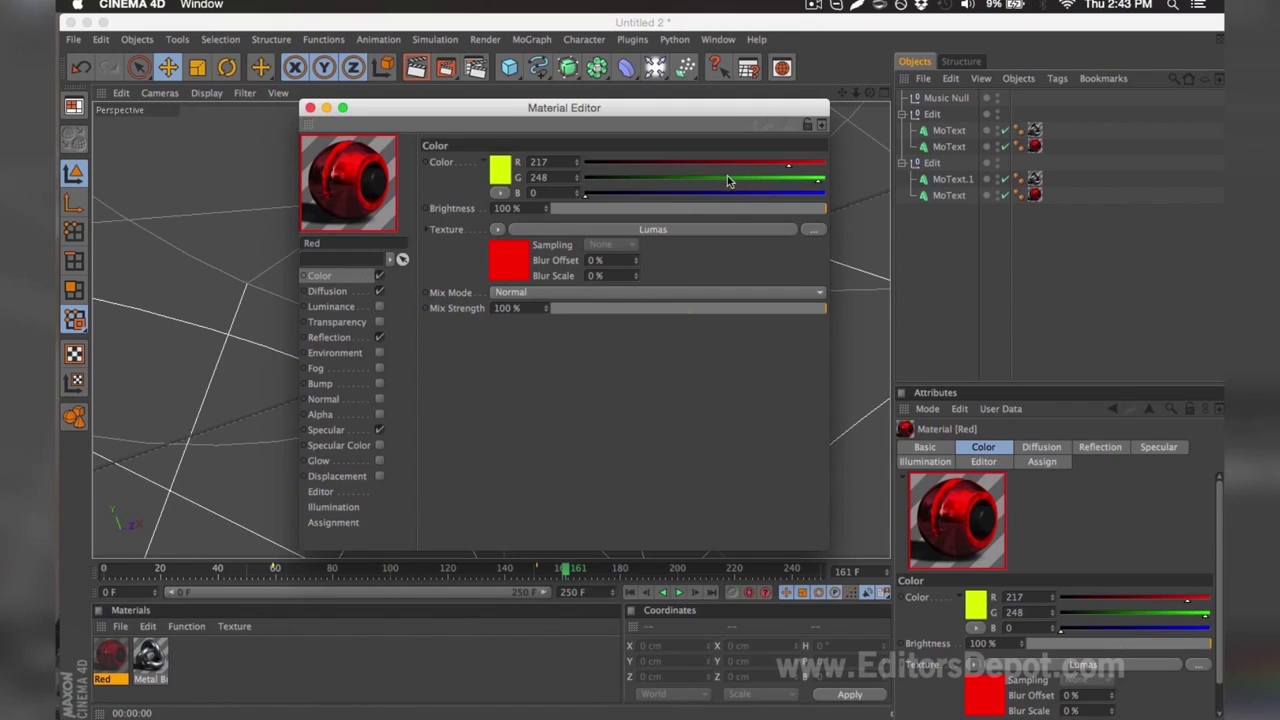
pyautogui.moveTo(731, 180); pyautogui.dragTo(786, 194)
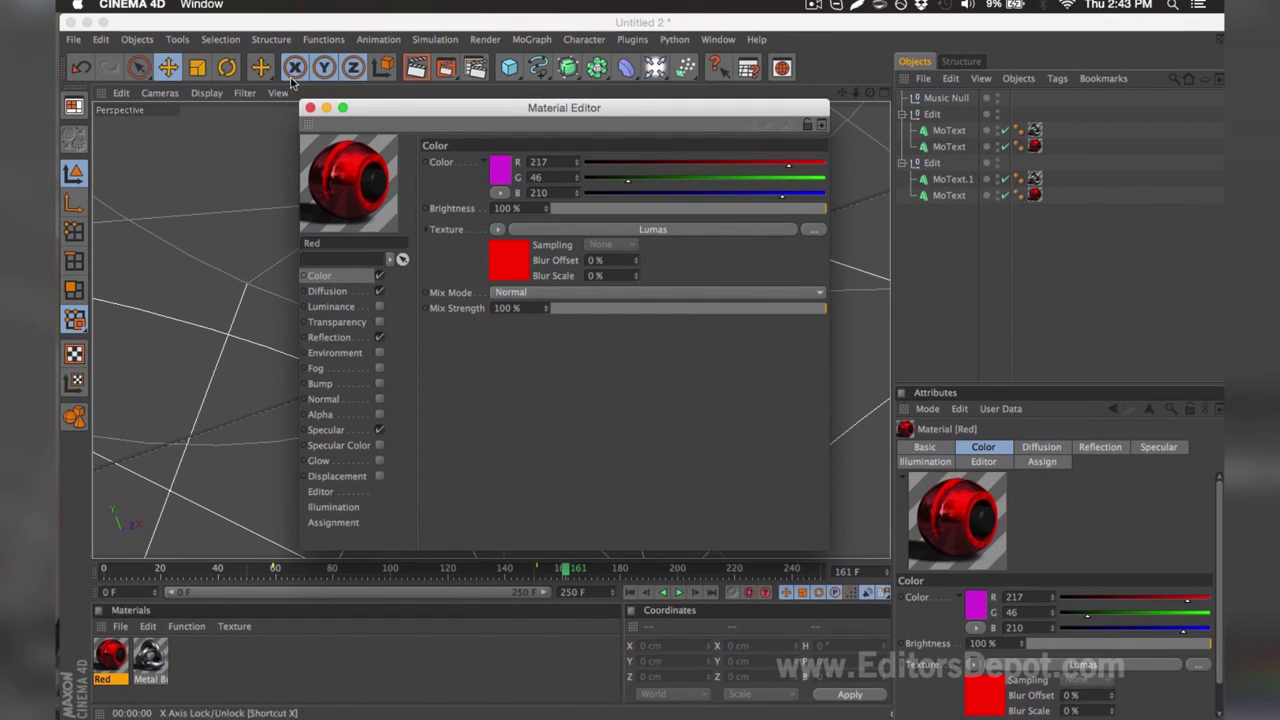
pyautogui.click(309, 107)
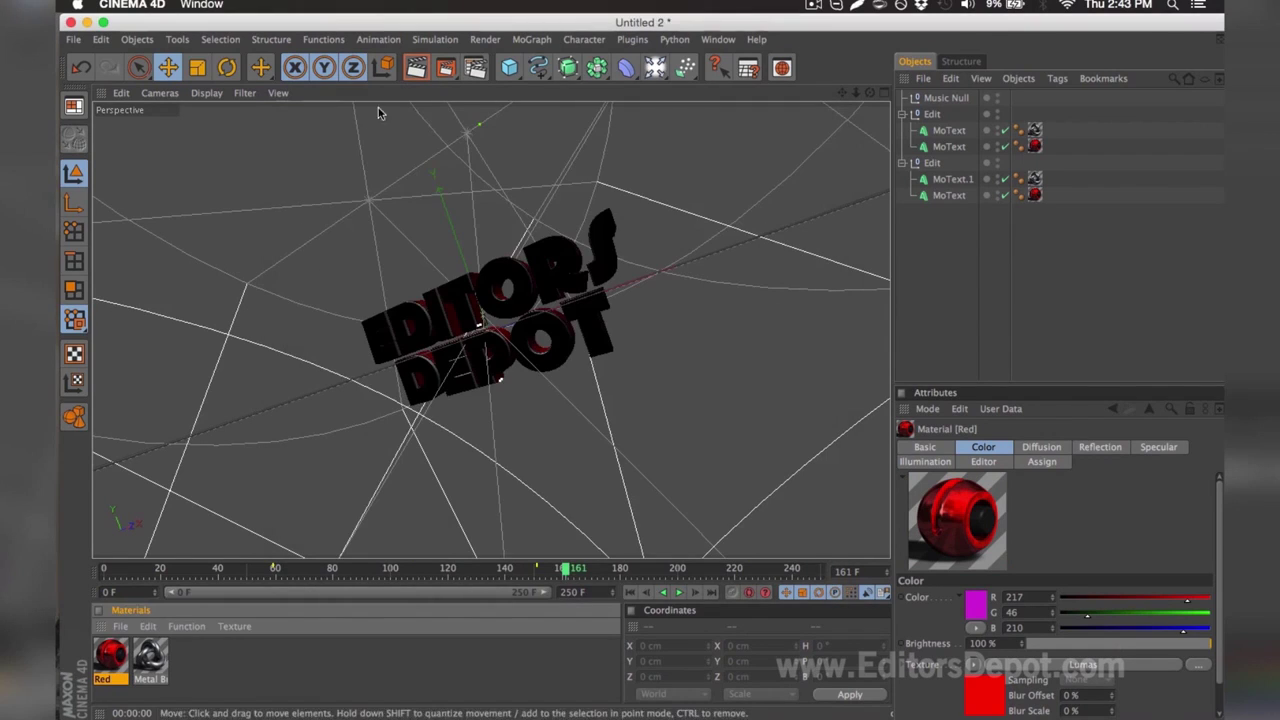
pyautogui.click(476, 70)
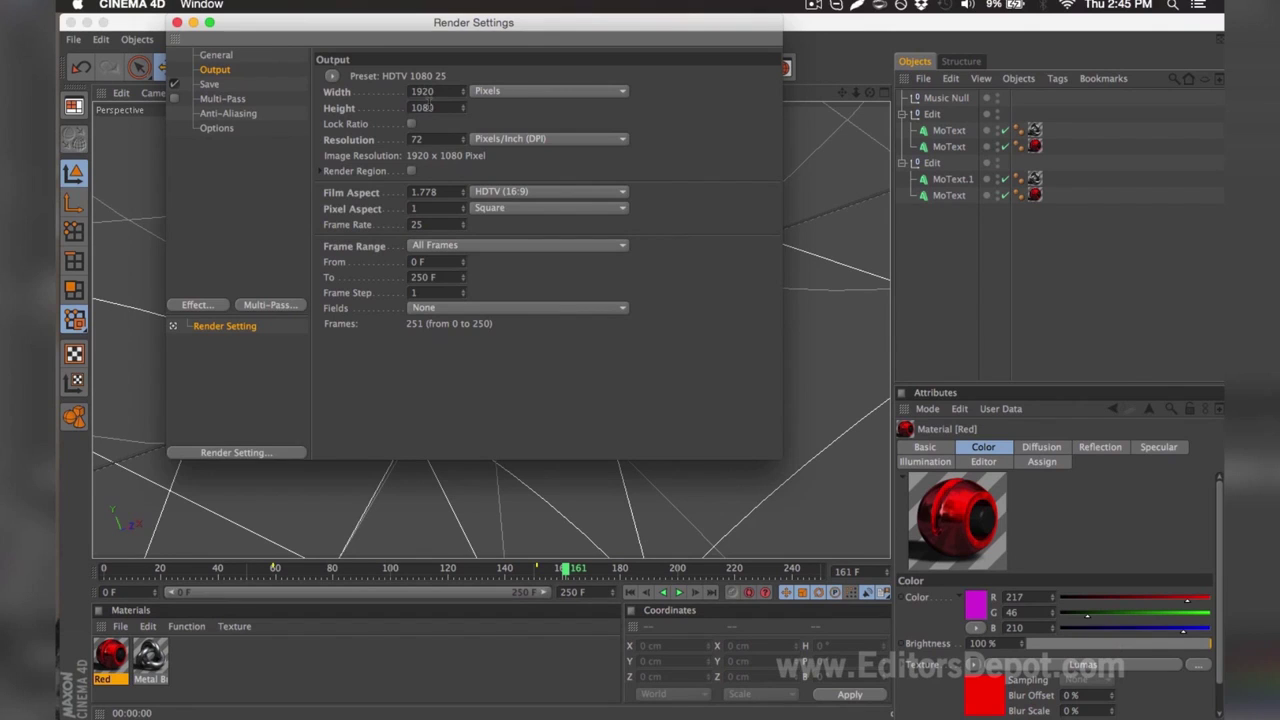
# - Keep the frame range at All Frames and the output format at PNG
pyautogui.click(428, 250)
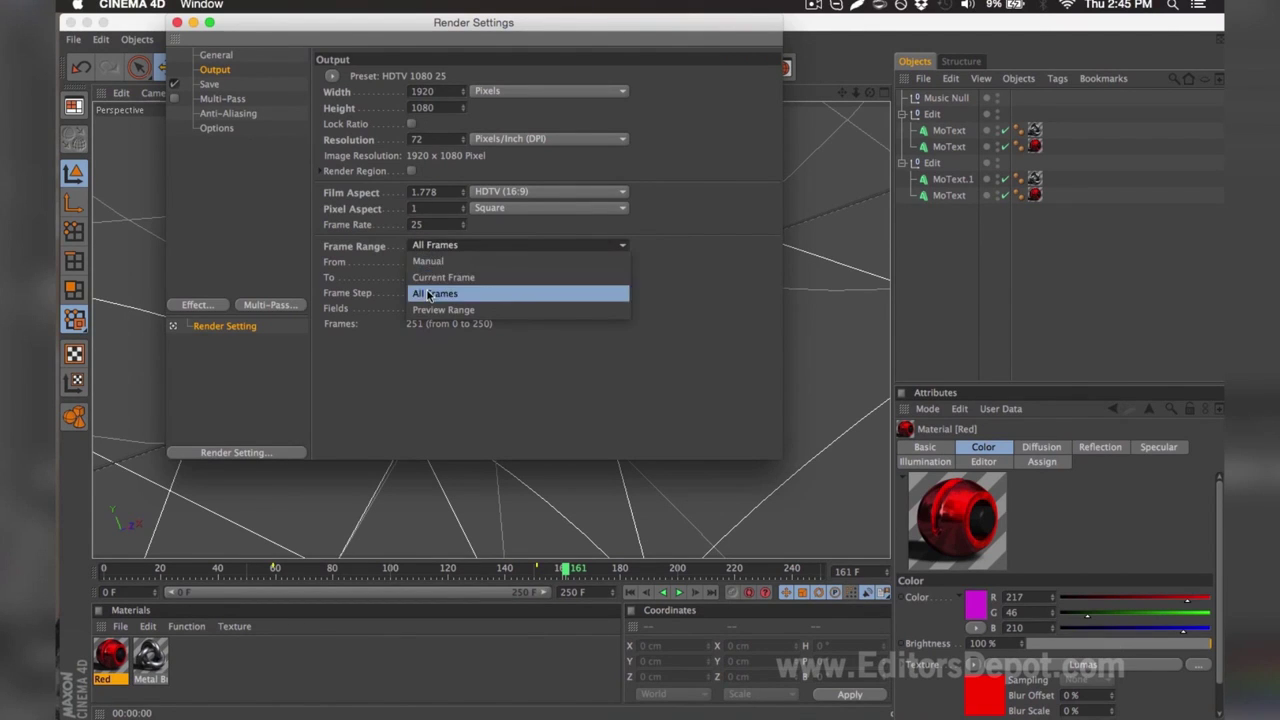
pyautogui.click(428, 295)
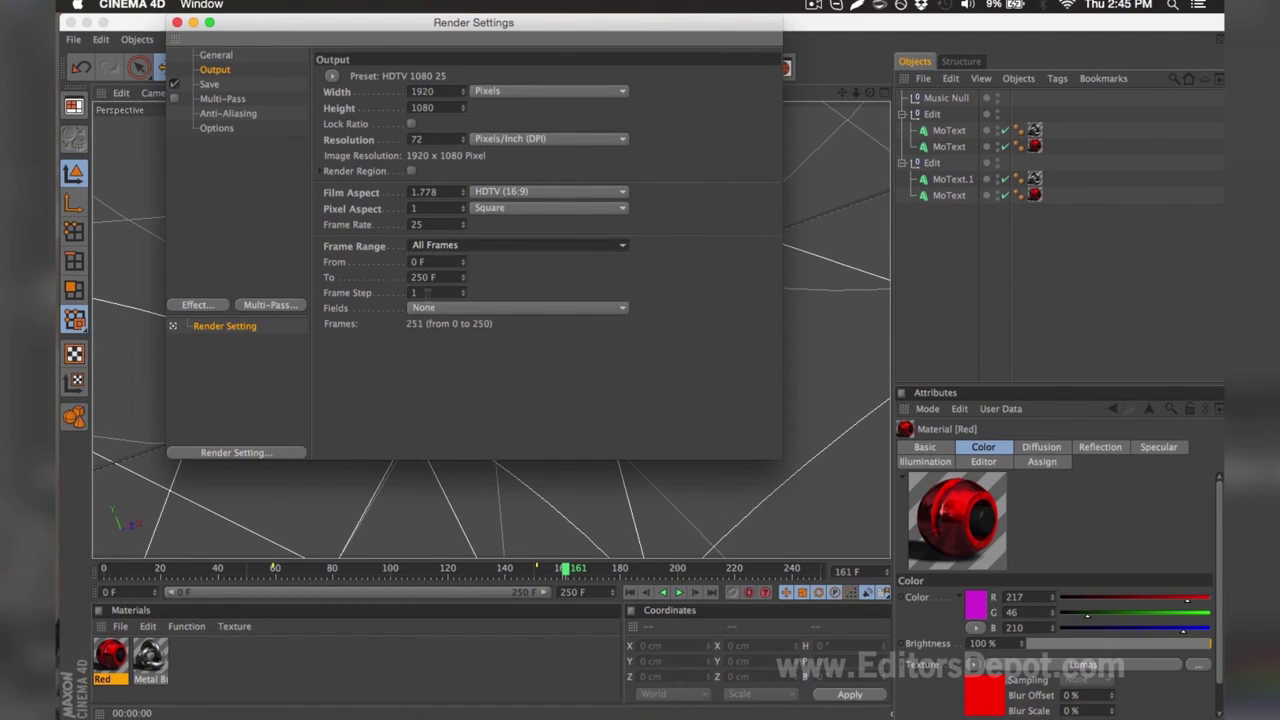
pyautogui.click(256, 84)
pyautogui.click(442, 124)
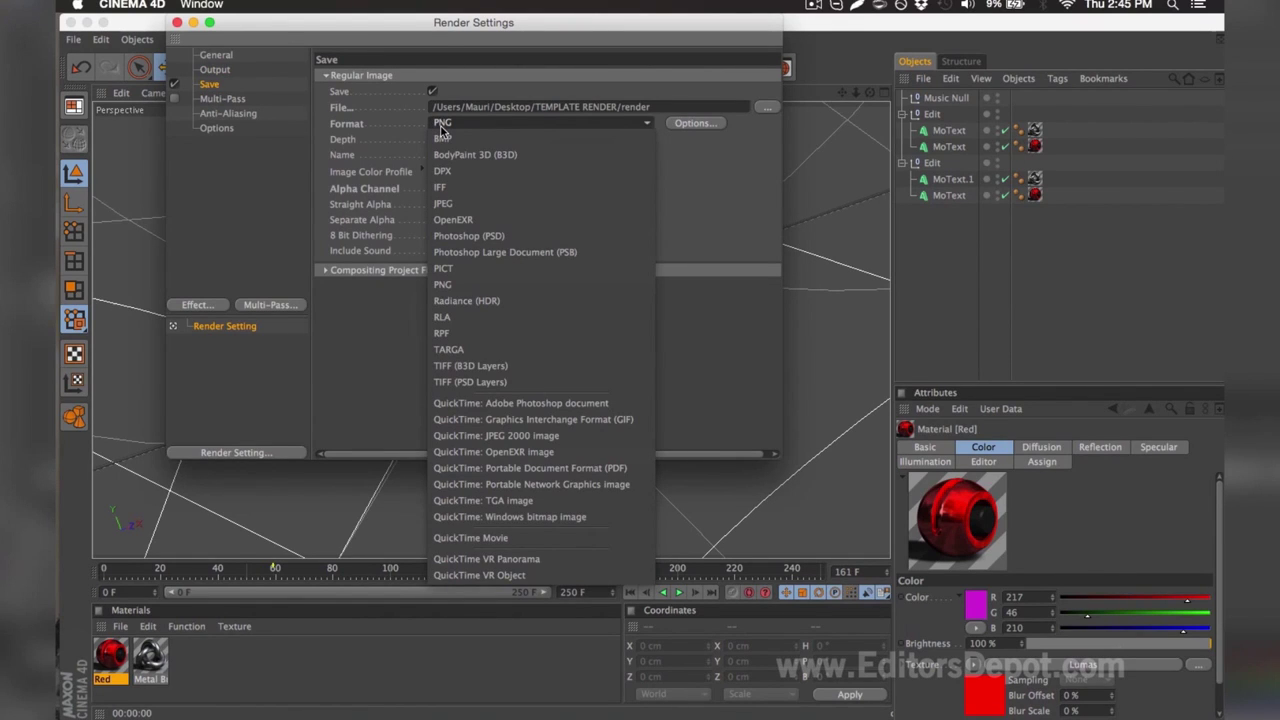
pyautogui.click(442, 128)
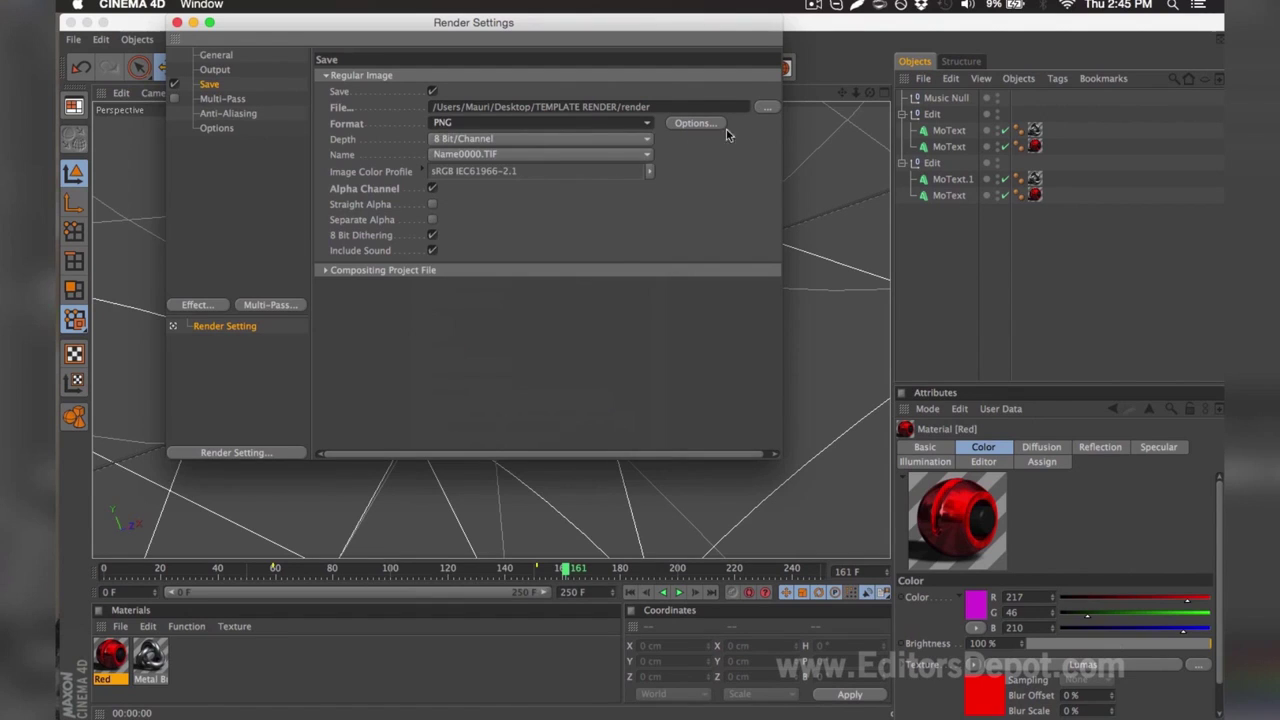
# - Set the save path to TEMPLATE RENDER/render and close Render Settings
pyautogui.click(766, 107)
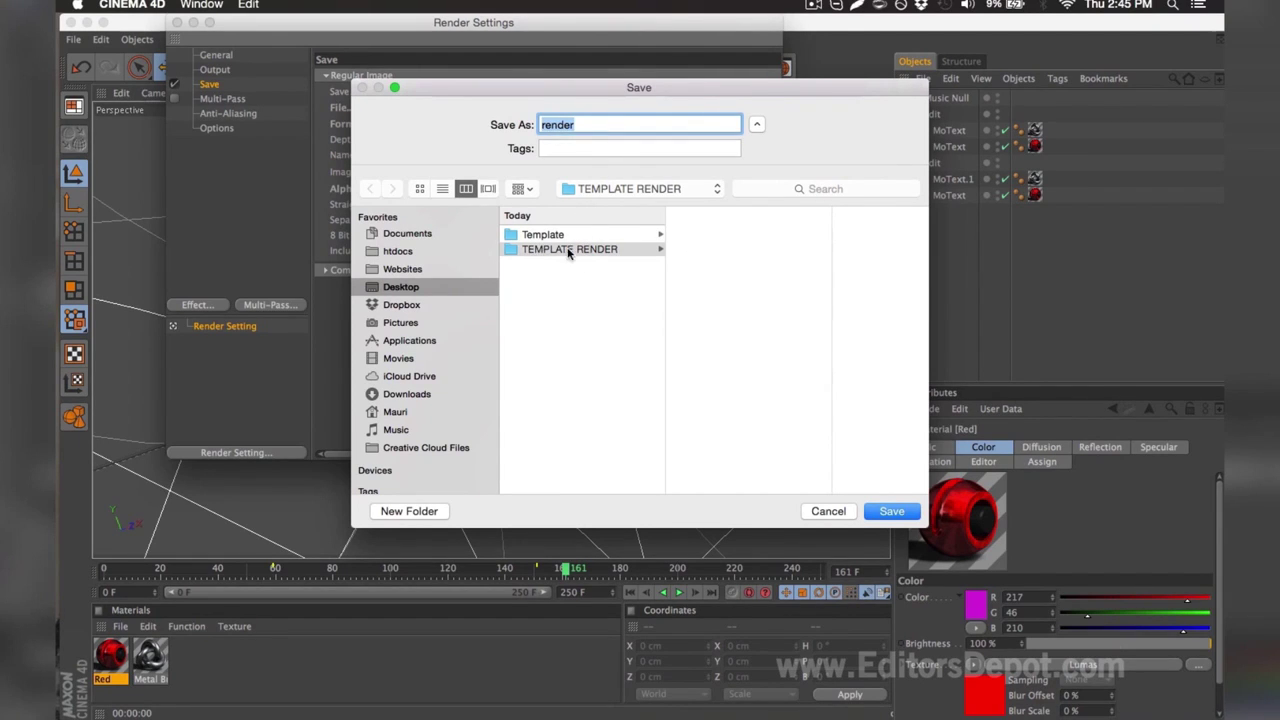
pyautogui.moveTo(580, 124); pyautogui.dragTo(541, 124)
pyautogui.doubleClick(541, 124)
pyautogui.press('Return')
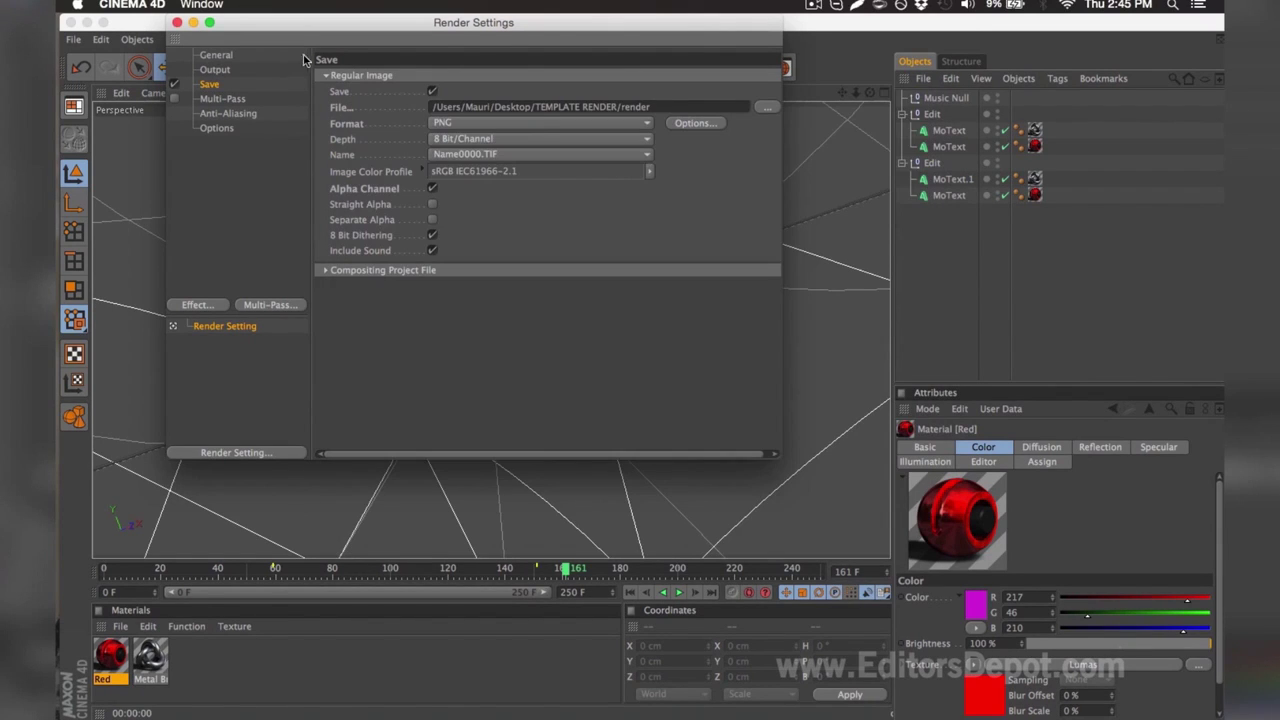
pyautogui.click(177, 23)
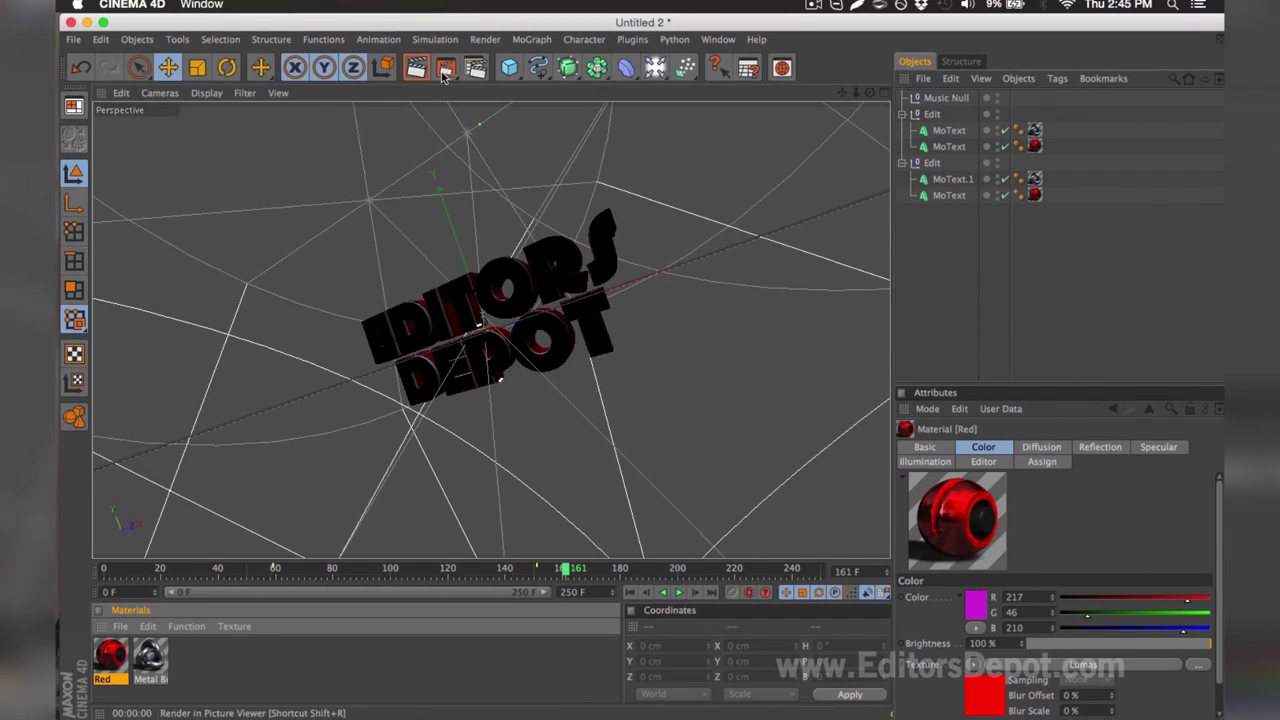
# - Start the full render, then open Template V8.0.aep in After Effects, accepting both alerts
pyautogui.click(446, 68)
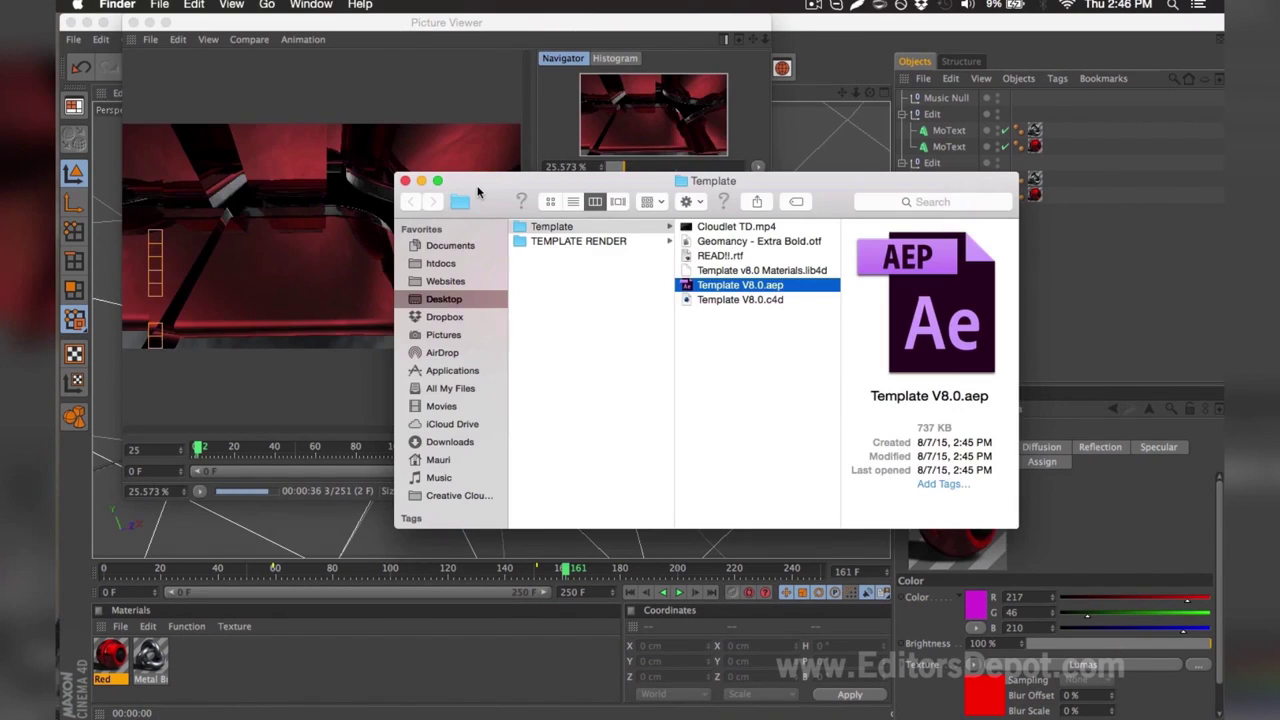
pyautogui.doubleClick(733, 286)
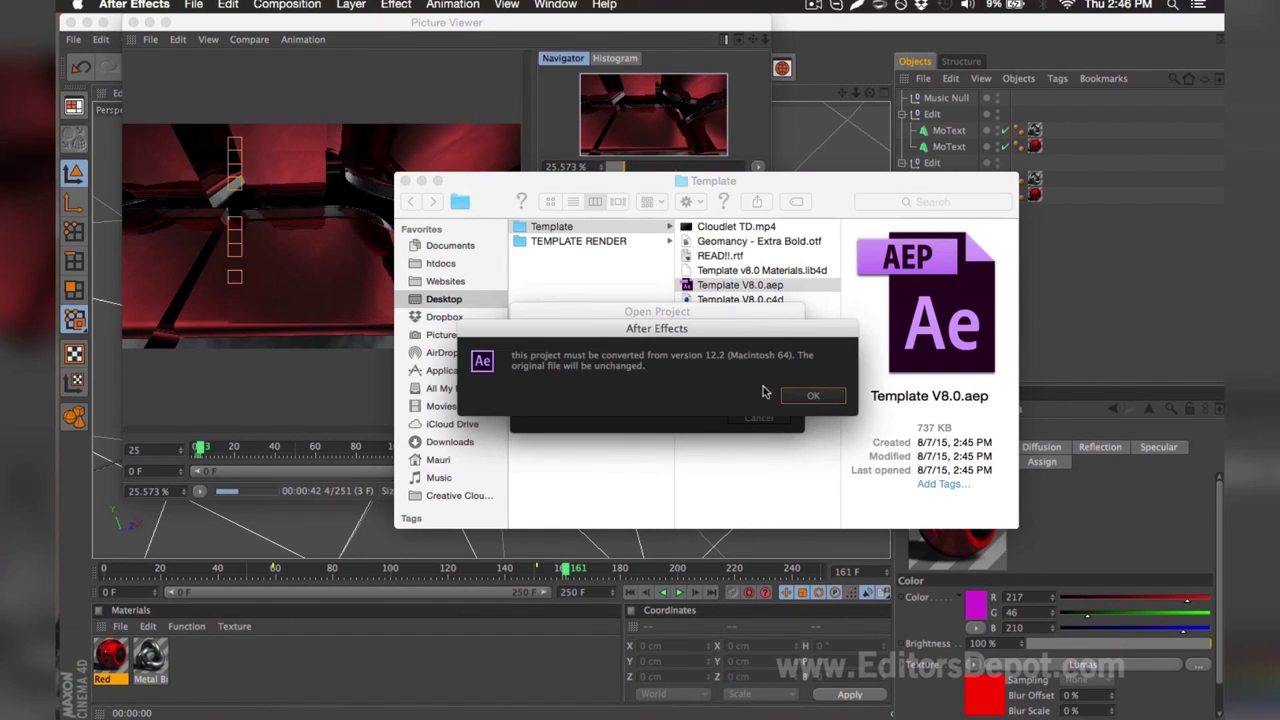
pyautogui.click(792, 397)
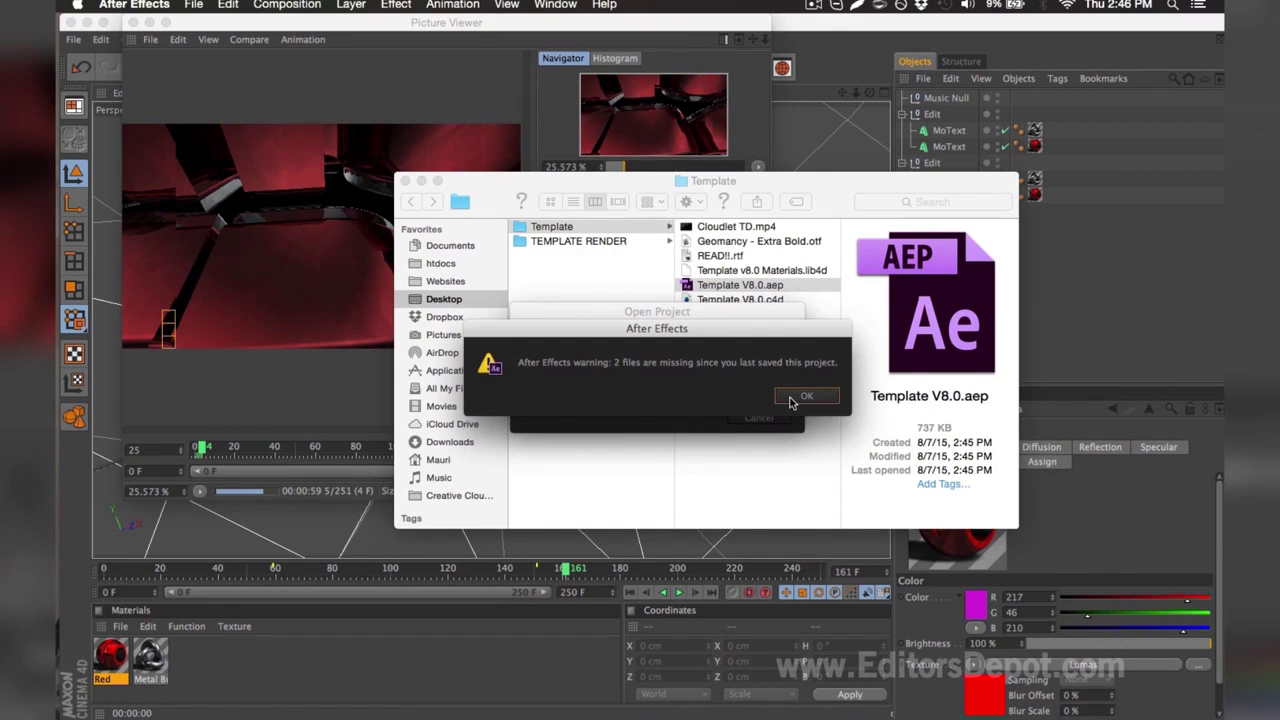
pyautogui.click(791, 397)
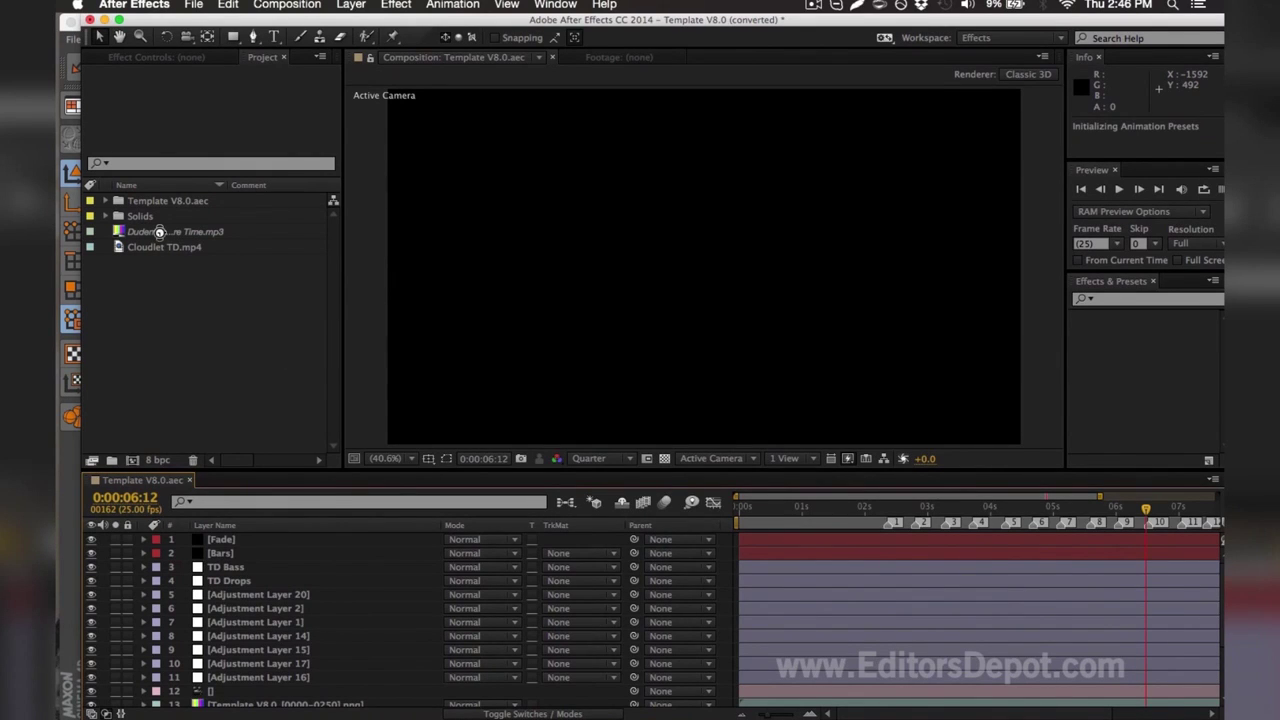
pyautogui.click(140, 233)
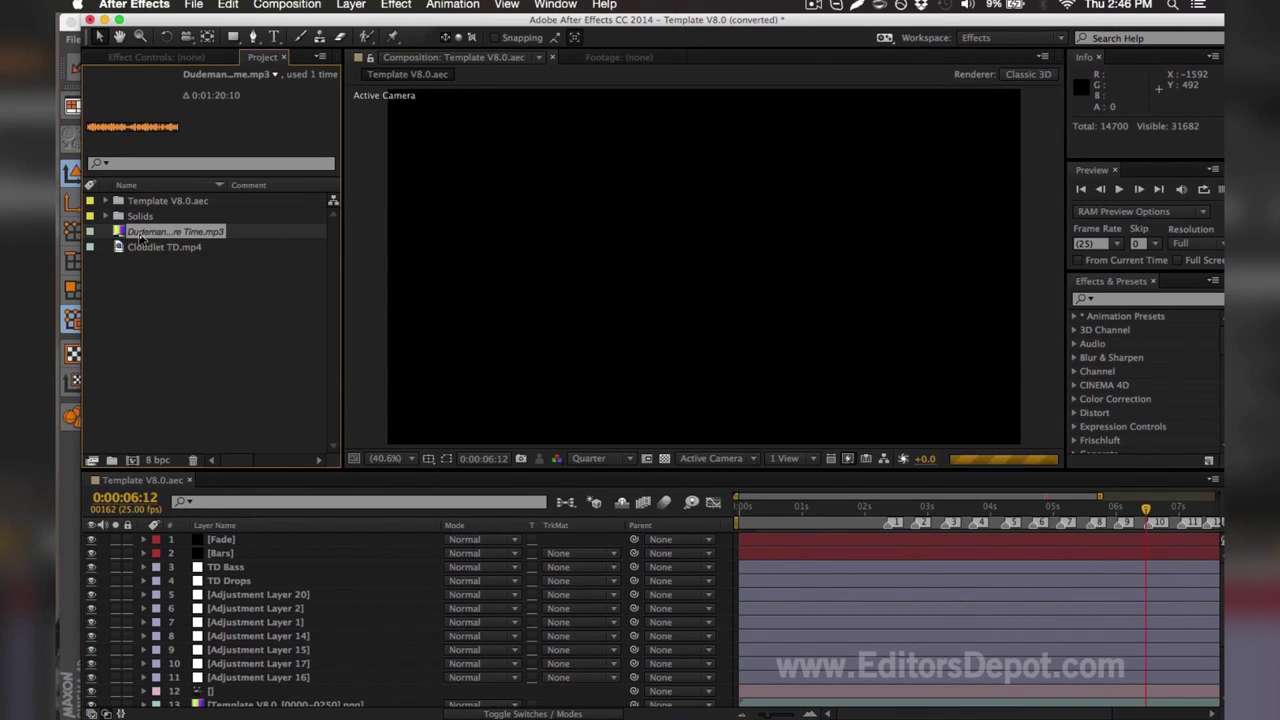
pyautogui.press('super+h')
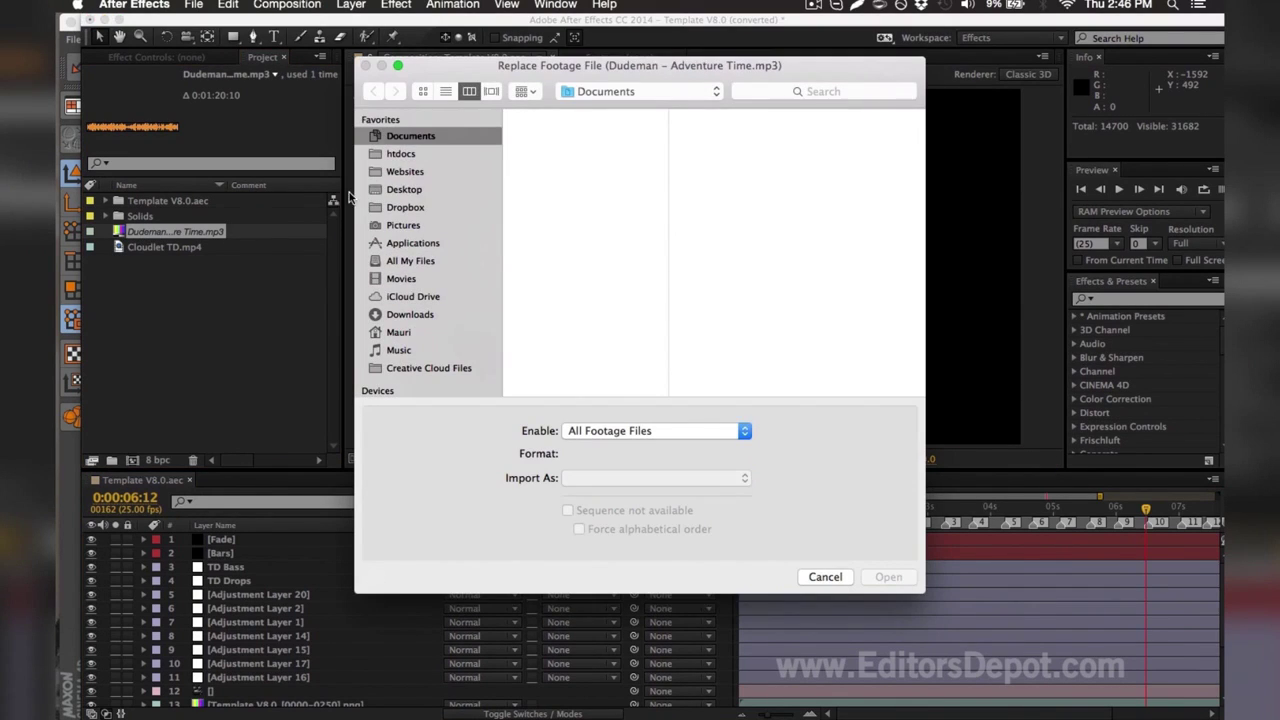
pyautogui.click(372, 192)
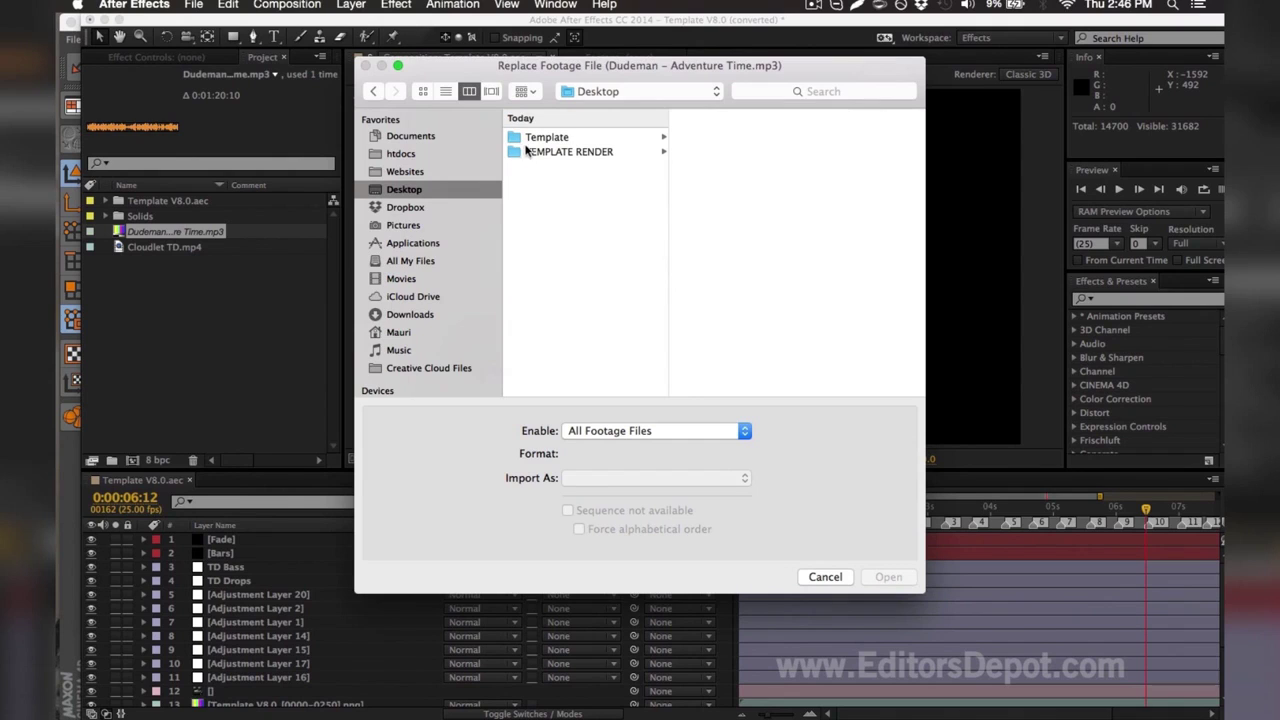
pyautogui.click(521, 140)
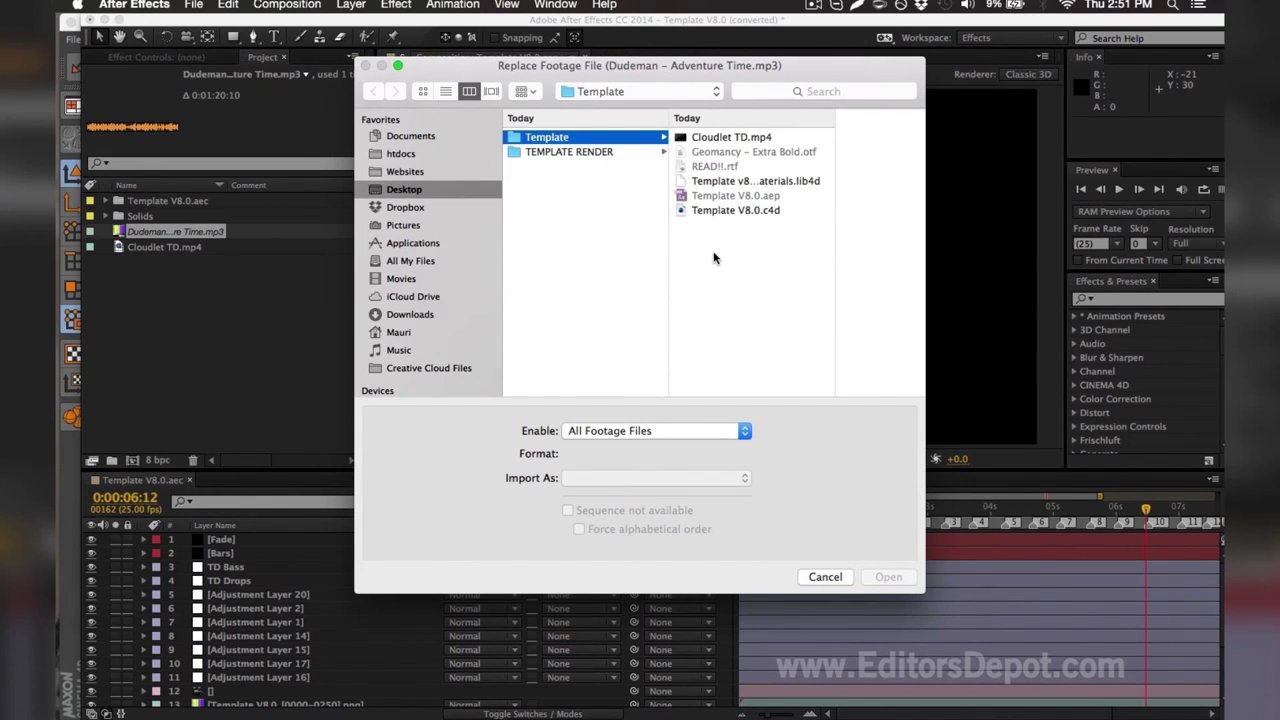
pyautogui.press('Escape')
# - Rename-edit the Dudeman - Adventure Time.mp3 footage and confirm its 44.1 kHz stereo audio details
pyautogui.rightClick(225, 235)
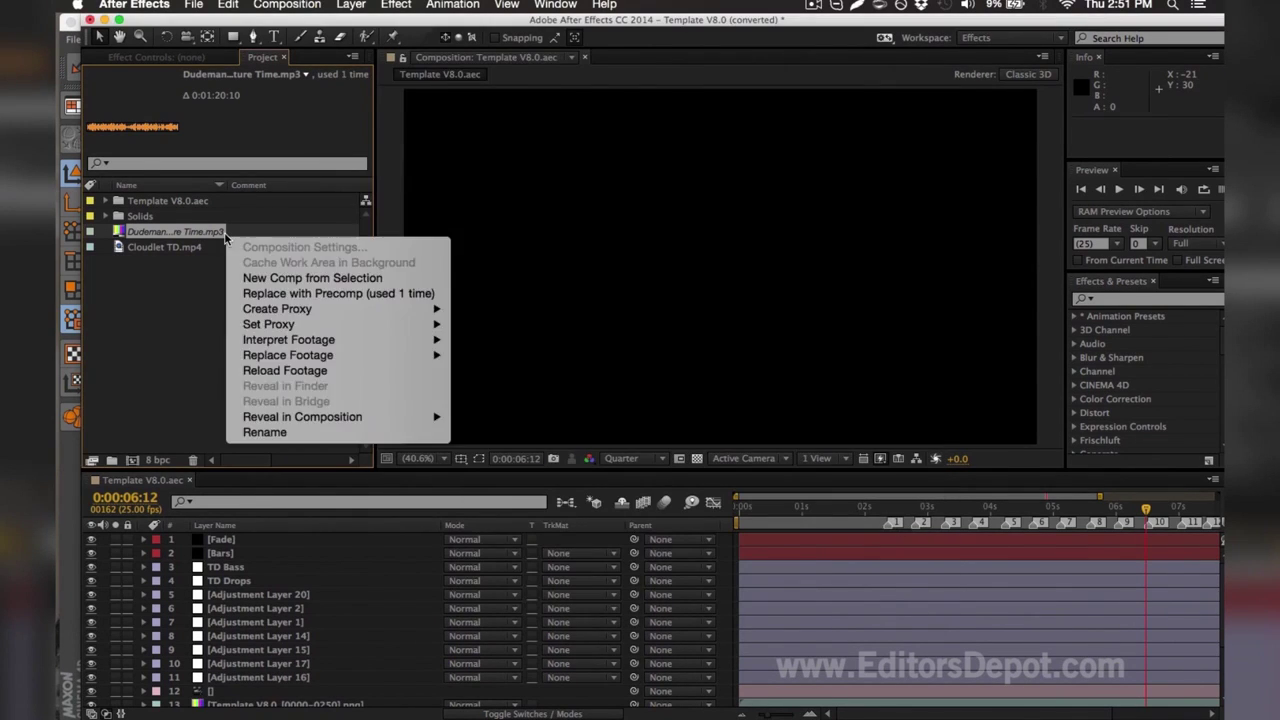
pyautogui.click(275, 435)
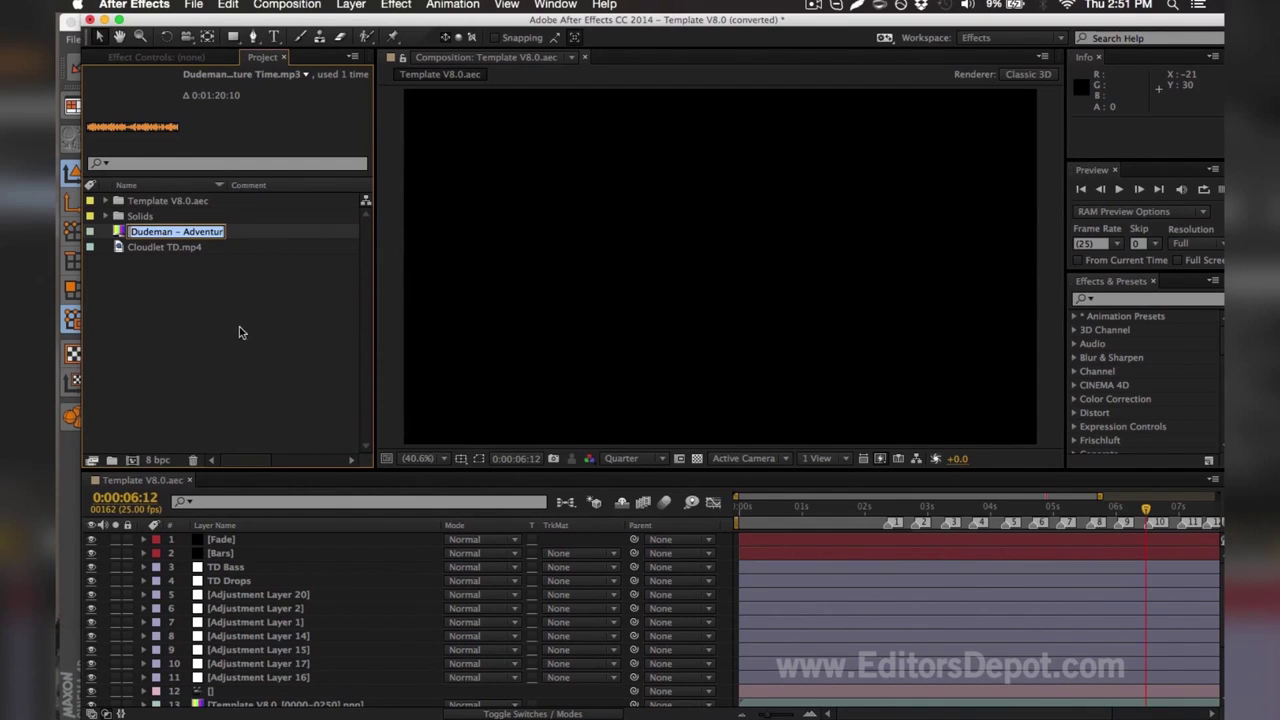
pyautogui.click(219, 232)
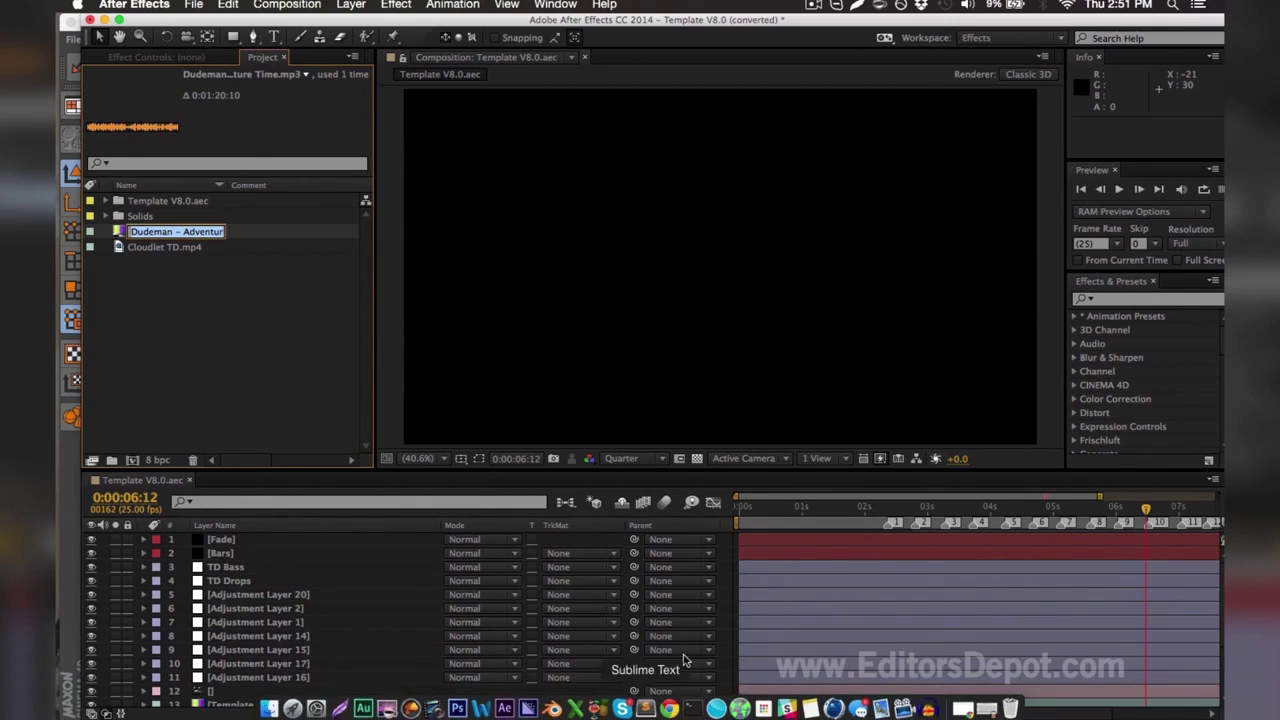
pyautogui.click(253, 233)
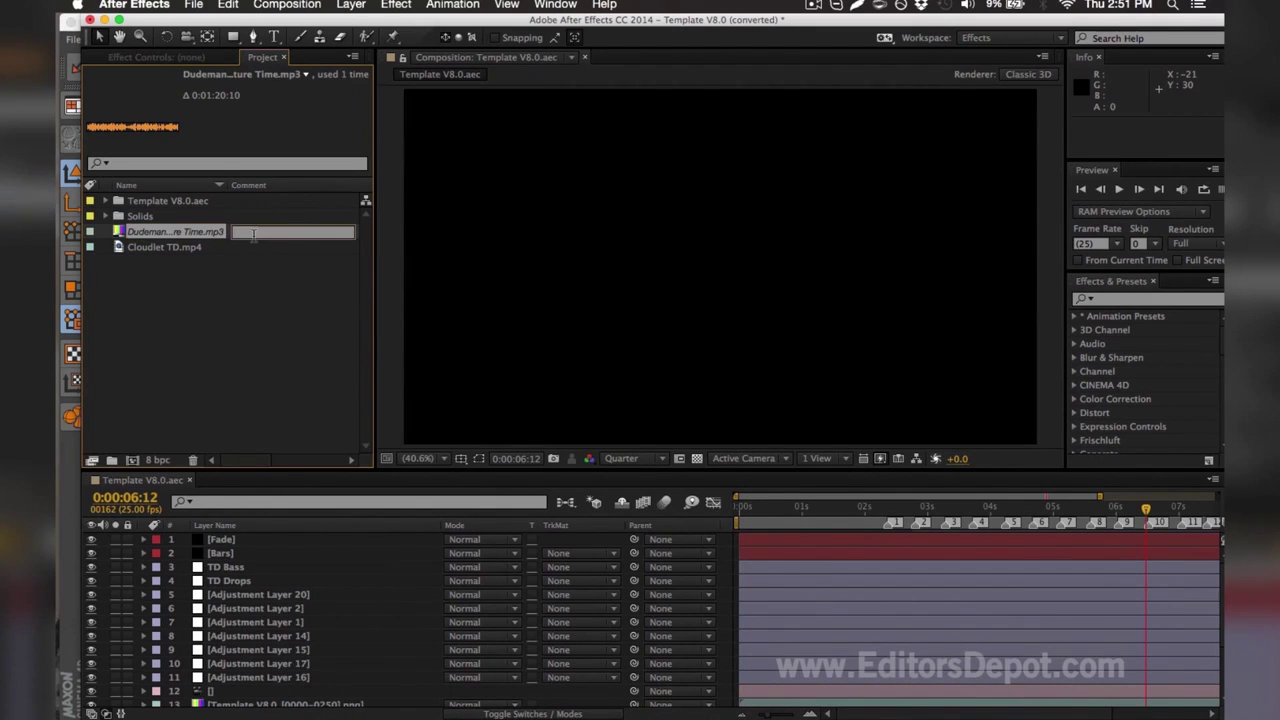
pyautogui.click(257, 293)
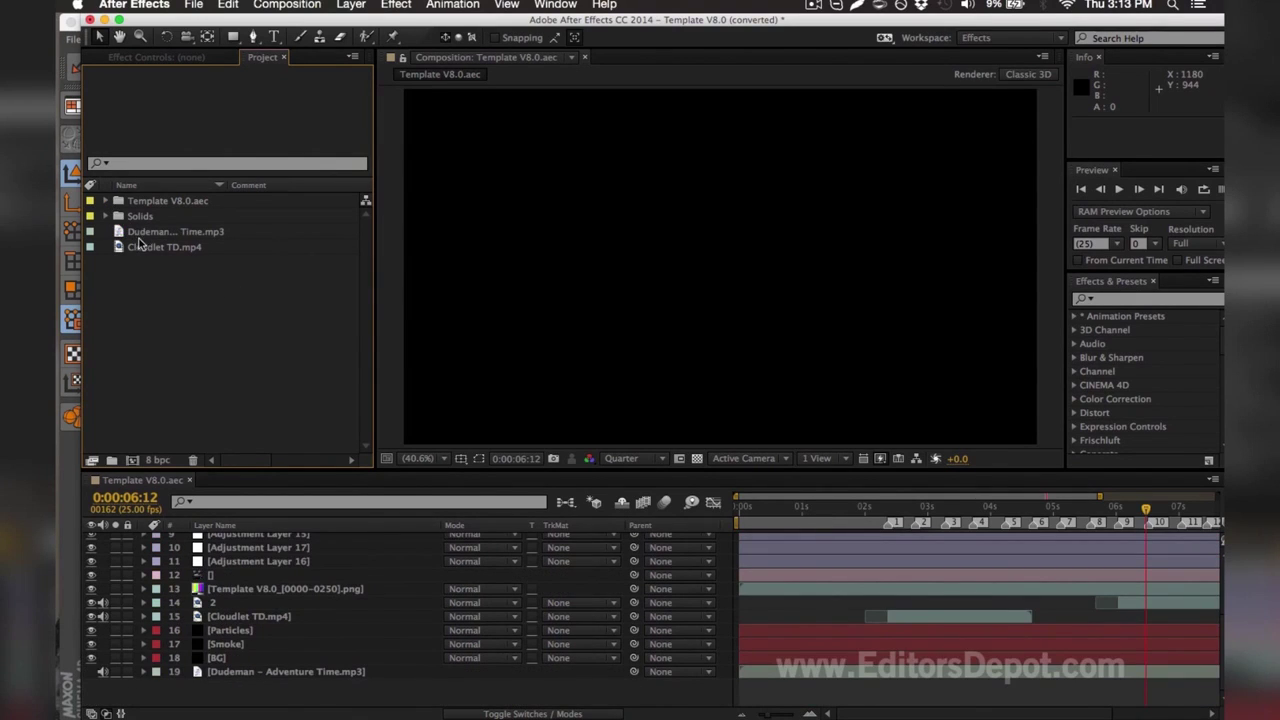
pyautogui.click(141, 233)
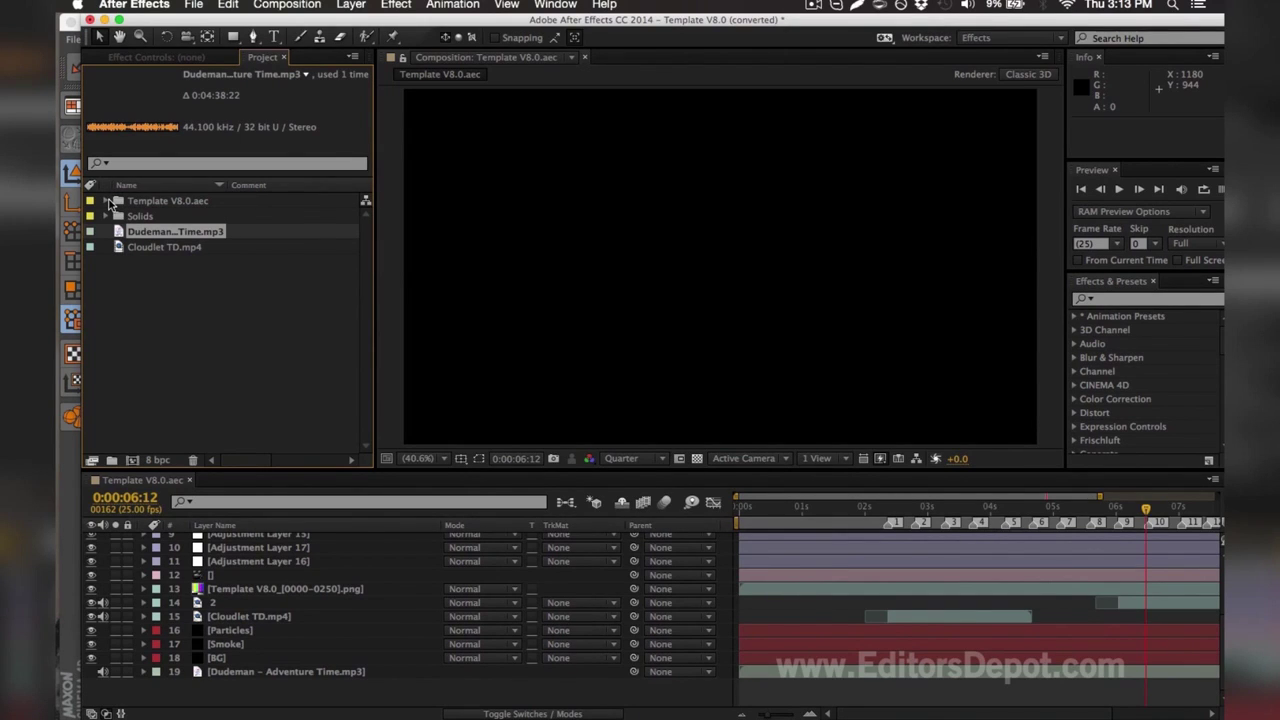
# - Replace the missing footage with the render0000–render0250 PNG sequence from TEMPLATE RENDER
pyautogui.click(108, 203)
pyautogui.click(154, 234)
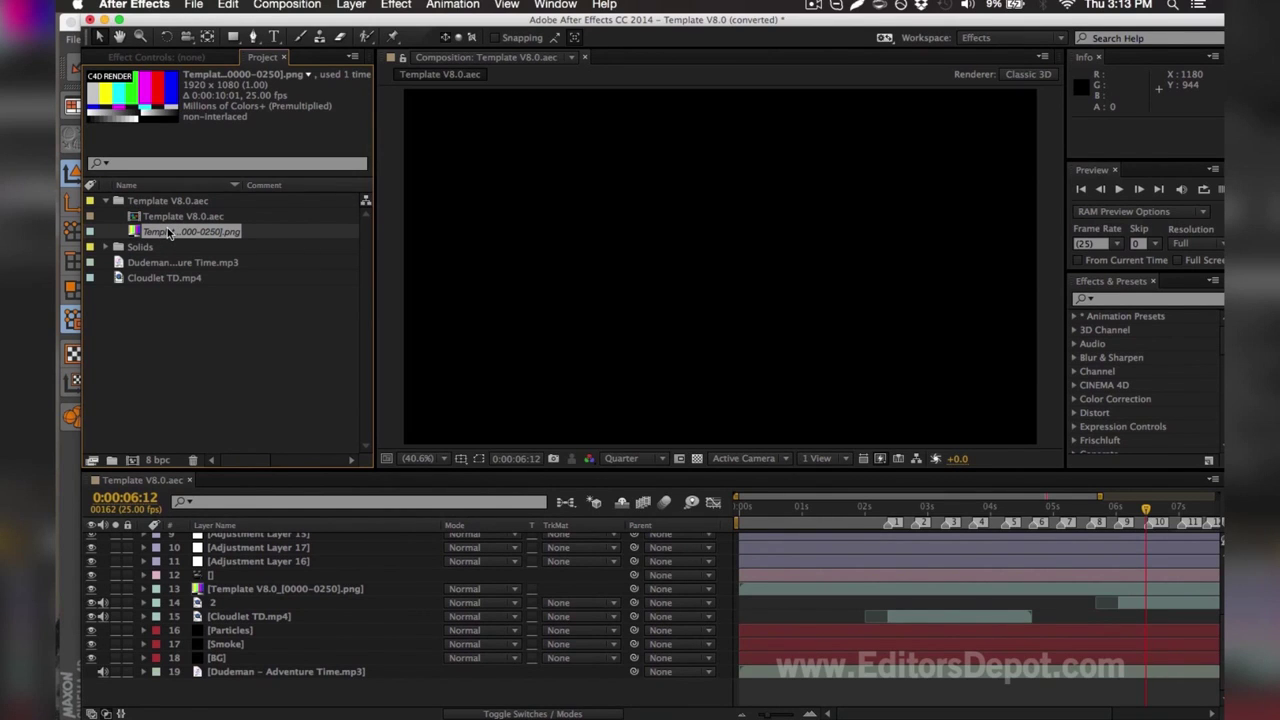
pyautogui.press('super+h')
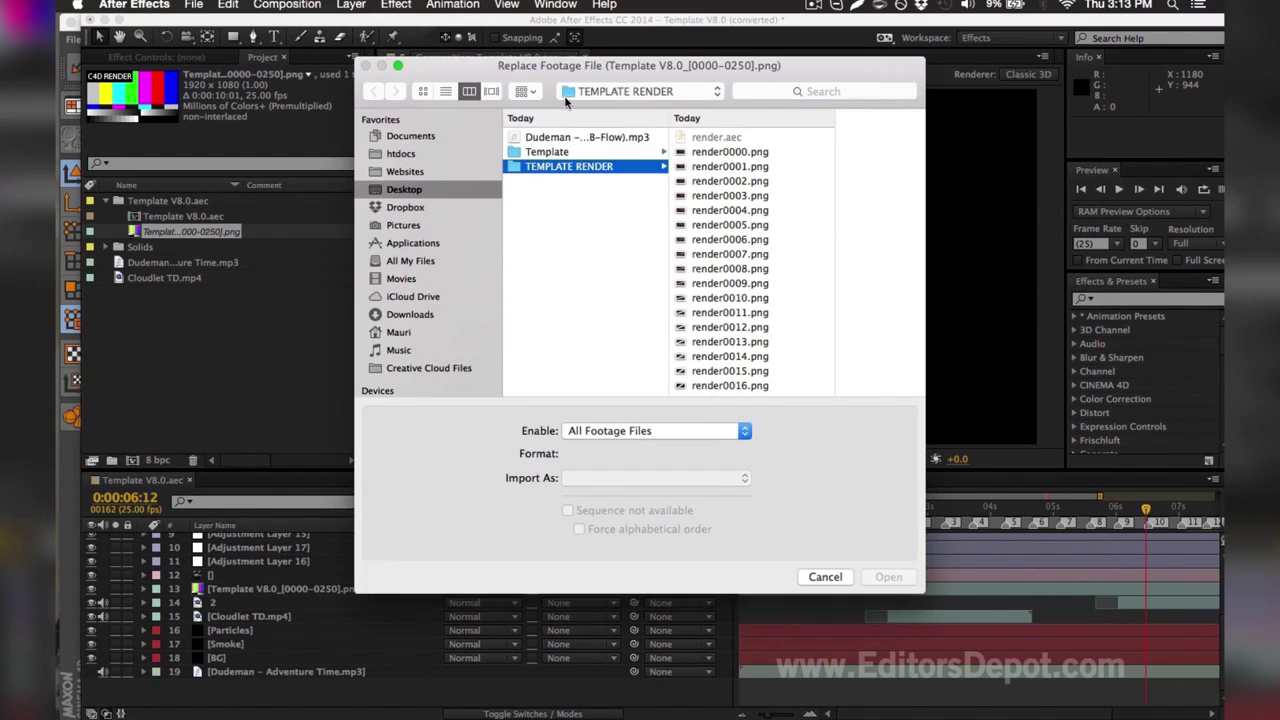
pyautogui.click(726, 152)
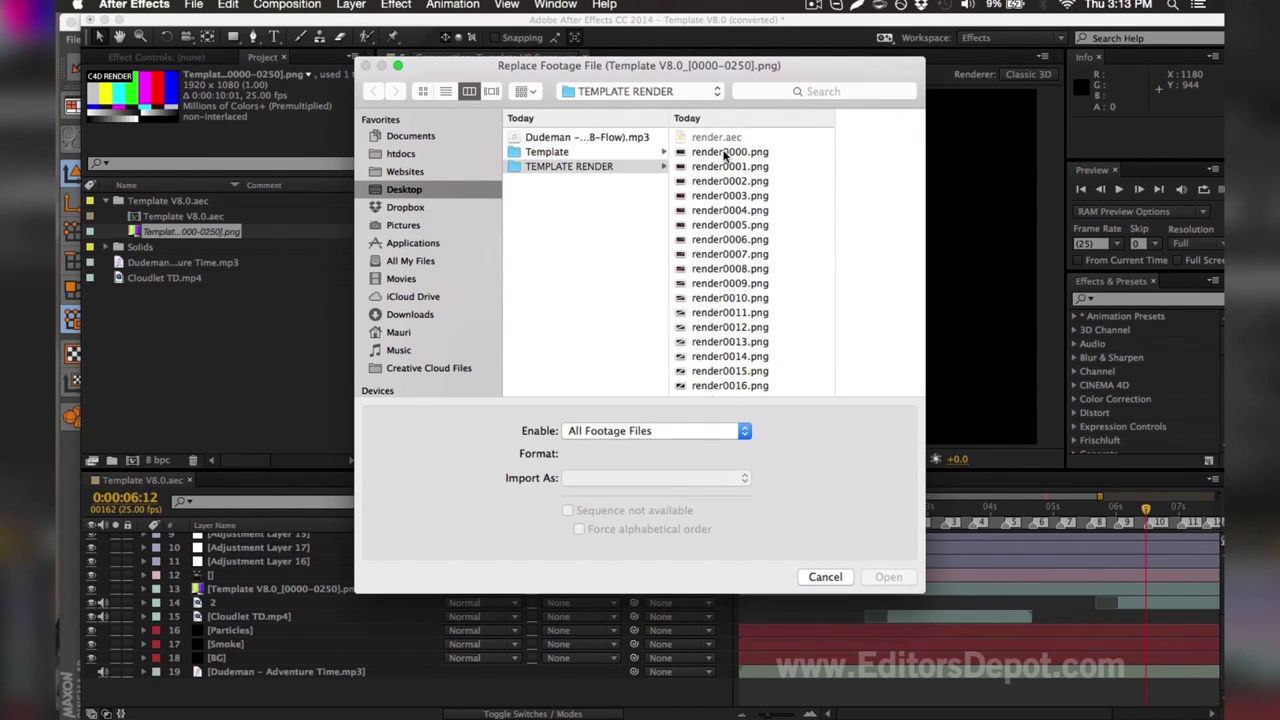
pyautogui.moveTo(751, 136); pyautogui.dragTo(752, 330)
pyautogui.moveTo(751, 444); pyautogui.dragTo(753, 448)
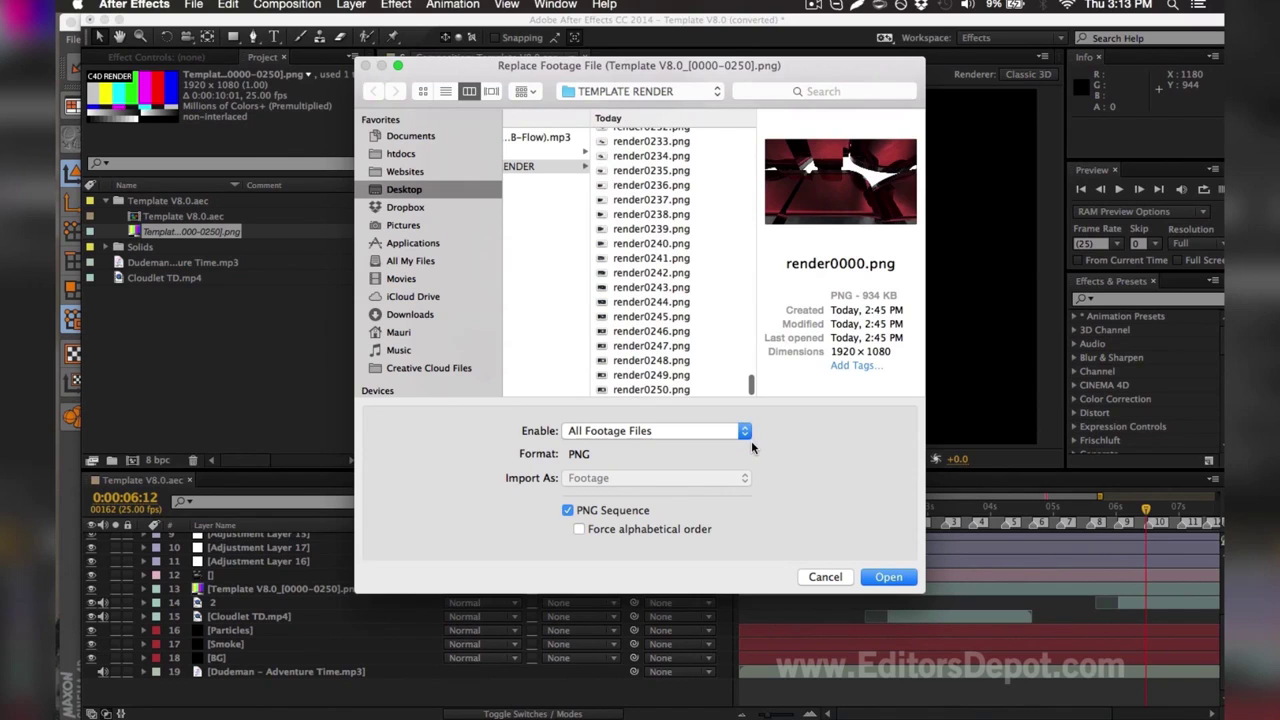
pyautogui.keyDown('shift'); pyautogui.click(670, 390); pyautogui.keyUp('shift')
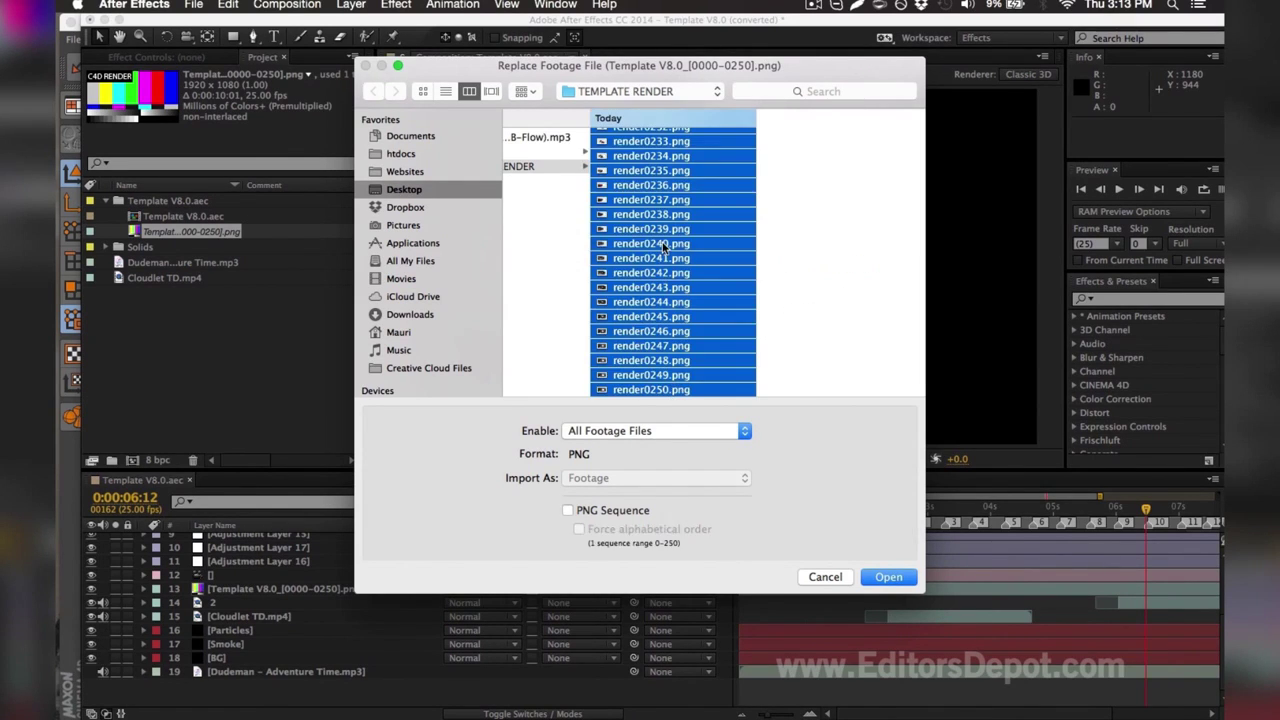
pyautogui.scroll(3, 663, 248)
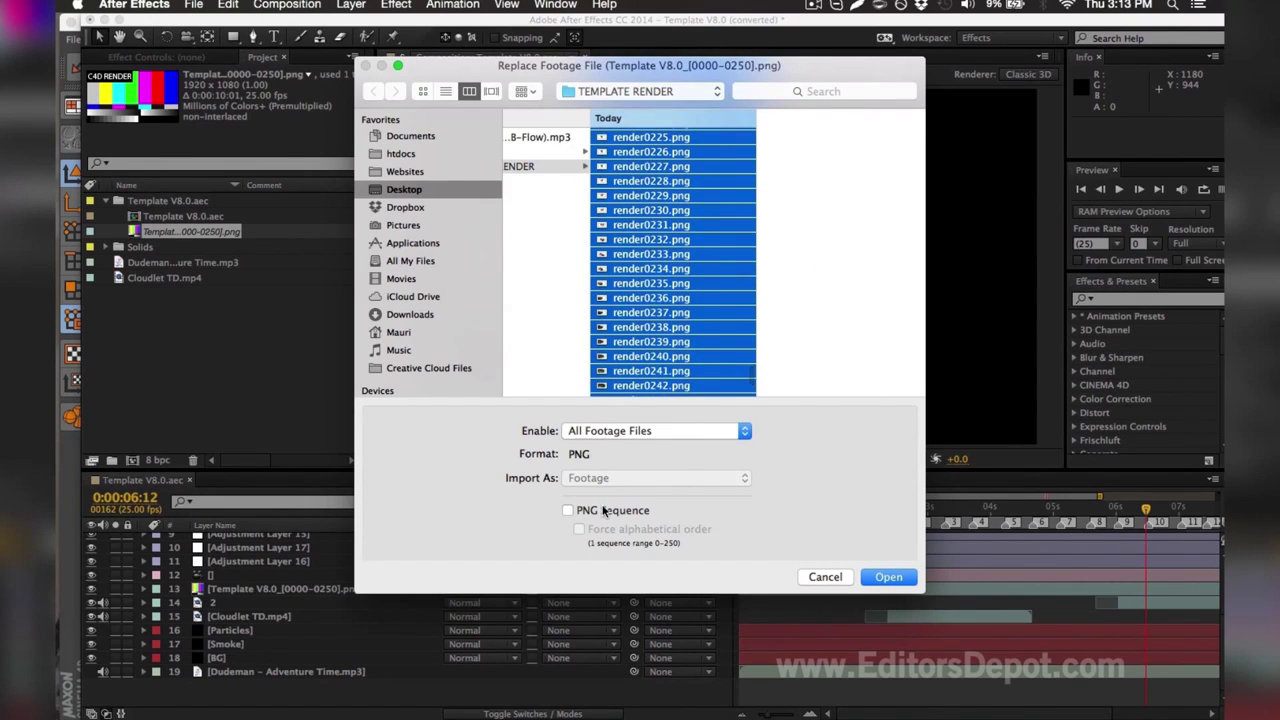
pyautogui.click(598, 511)
pyautogui.click(895, 578)
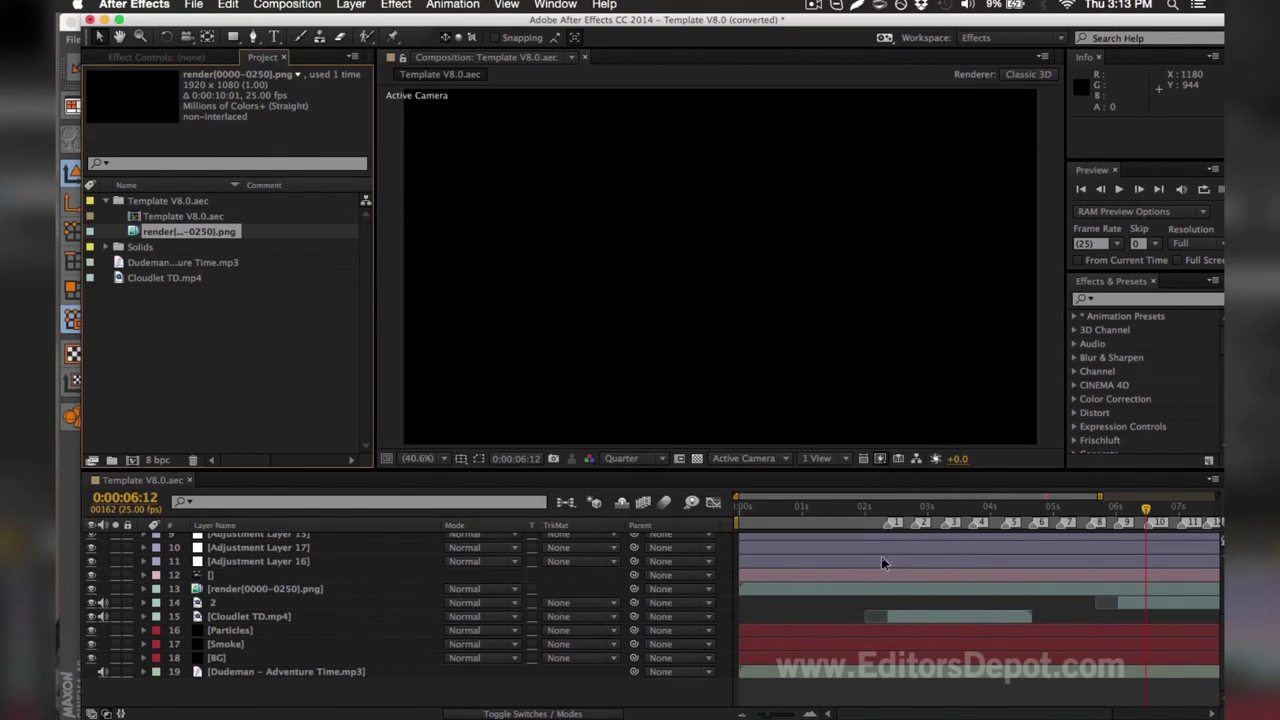
# - Set the current time to 0:00:02:04 and select the TD Bass and Adjustment Layer 16 layers
pyautogui.scroll(5, 818, 551)
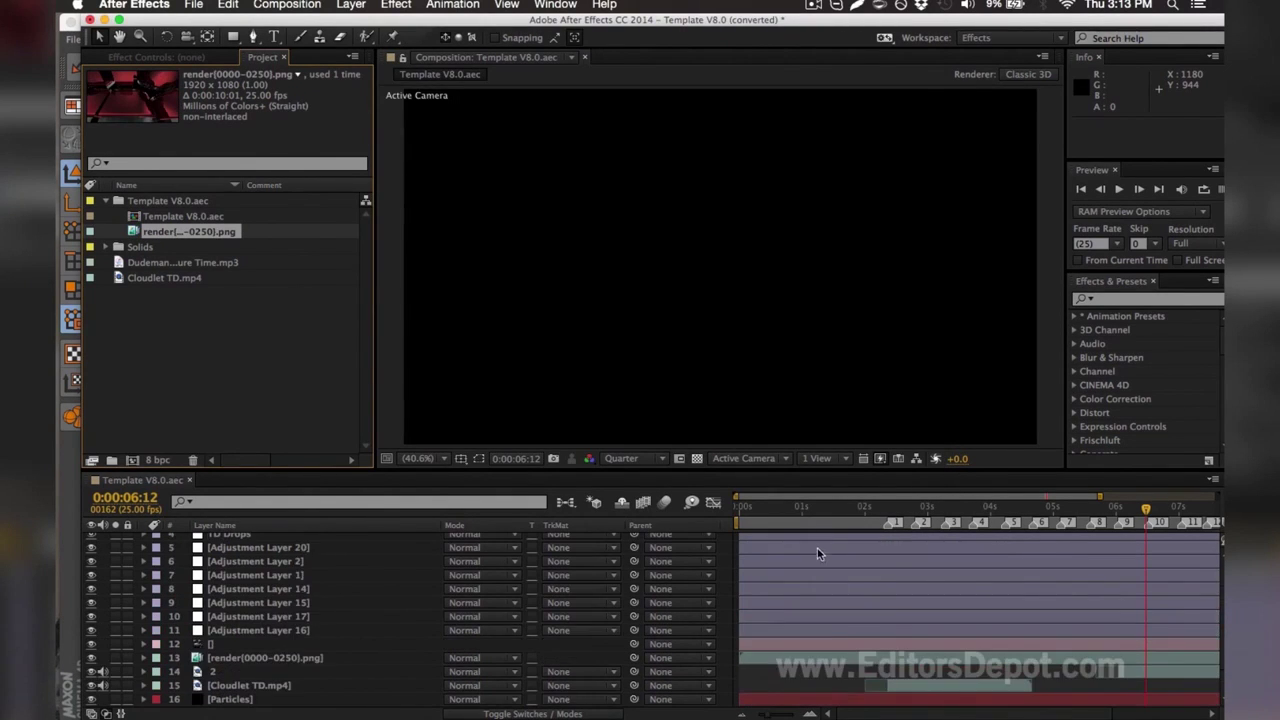
pyautogui.click(812, 510)
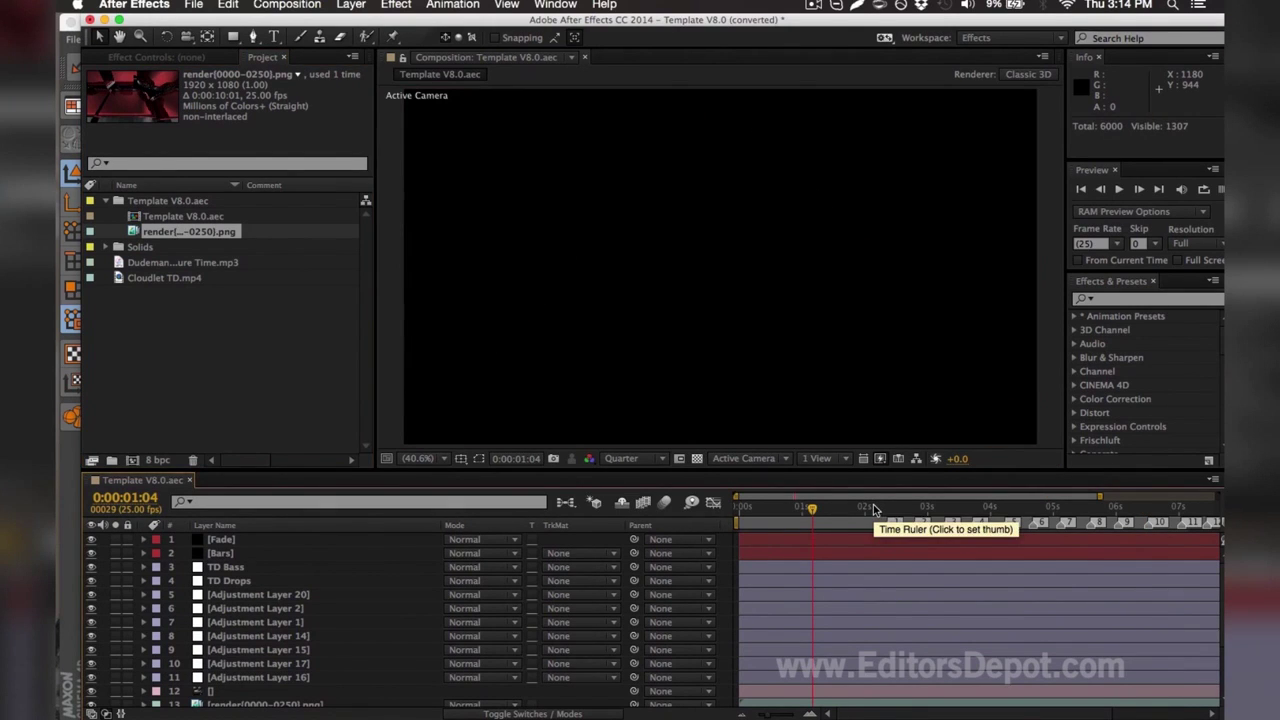
pyautogui.click(873, 510)
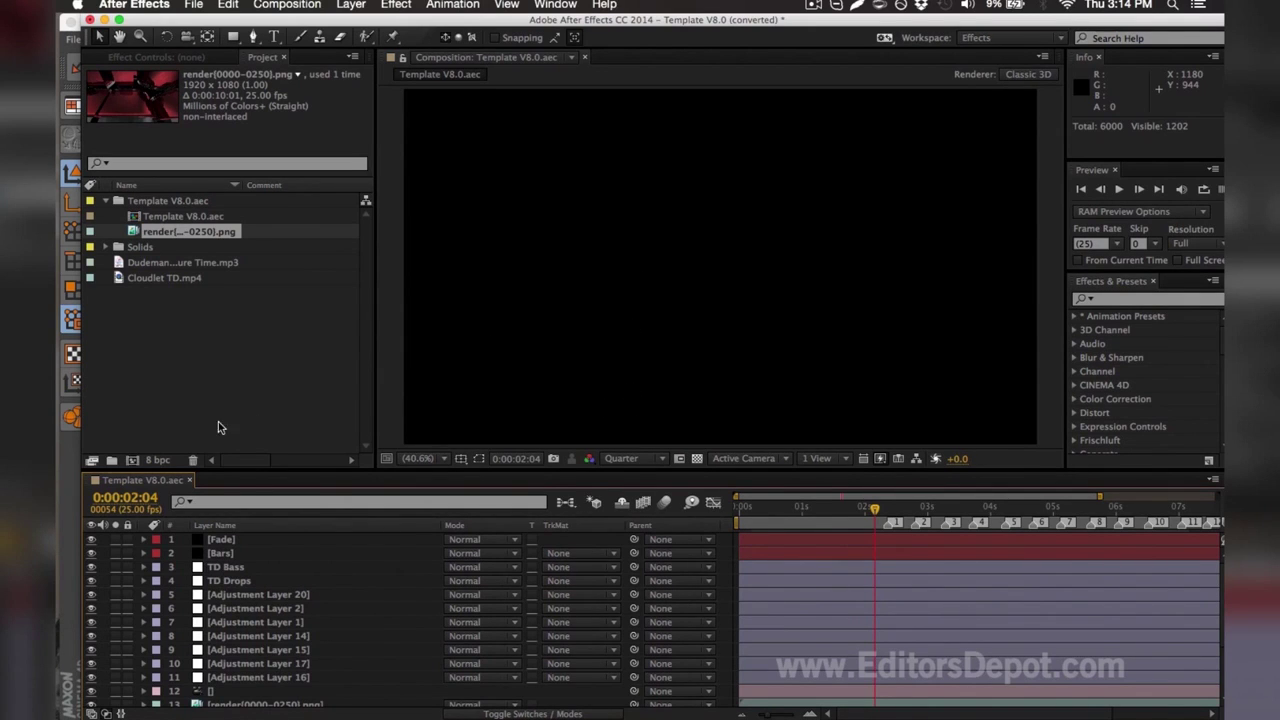
pyautogui.click(222, 568)
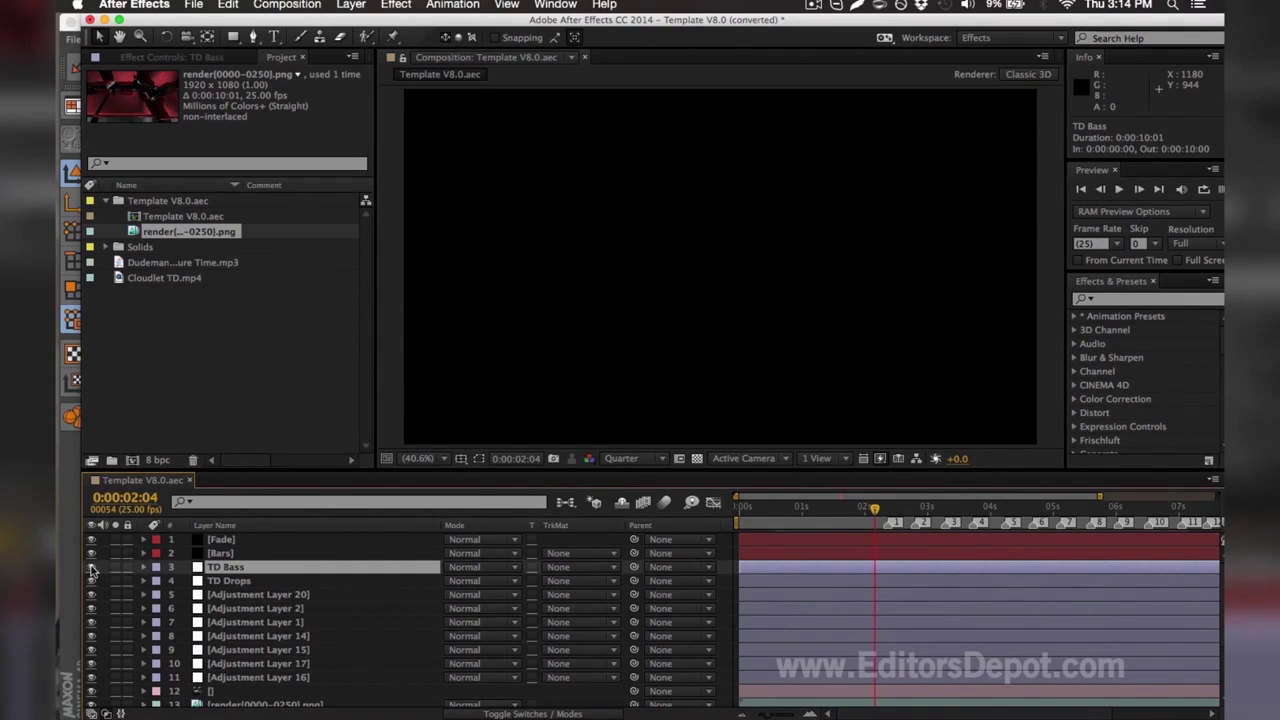
pyautogui.click(243, 680)
# - Hide the adjustment layers up to Adjustment Layer 20, then re-enable Adjustment Layers 16, 17, 1 and 14
pyautogui.keyDown('shift'); pyautogui.click(228, 597); pyautogui.keyUp('shift')
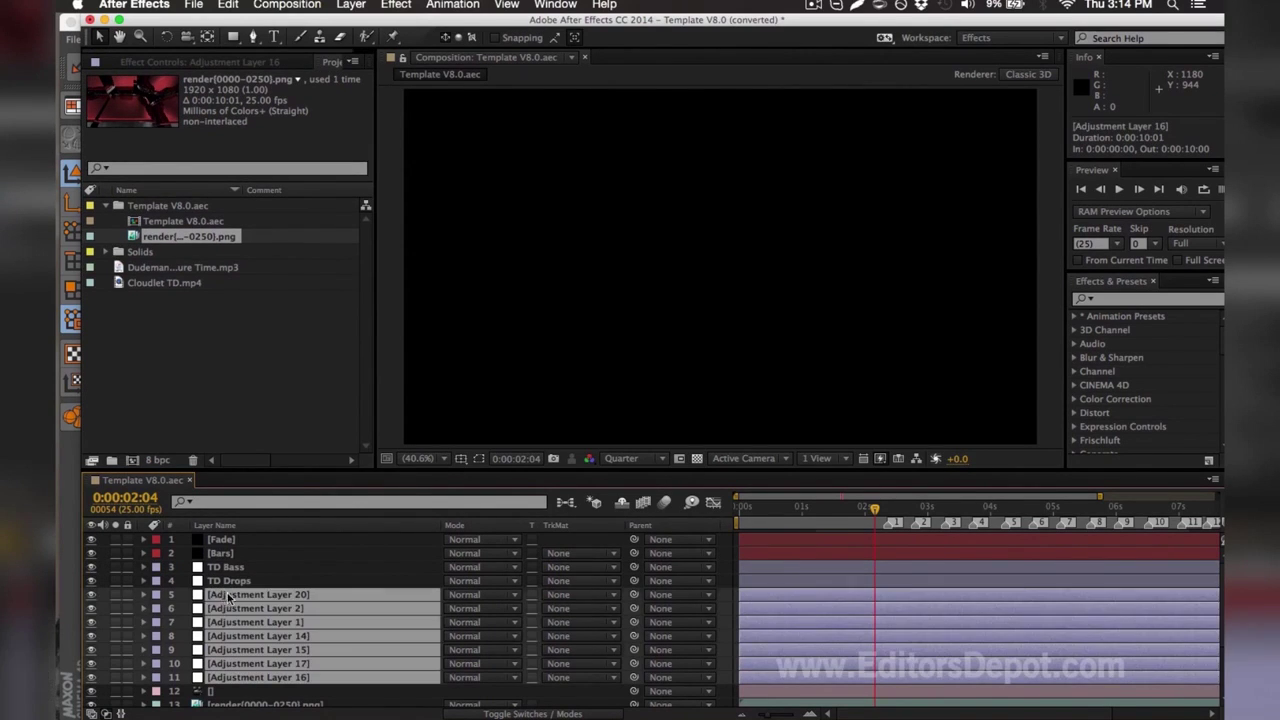
pyautogui.click(90, 596)
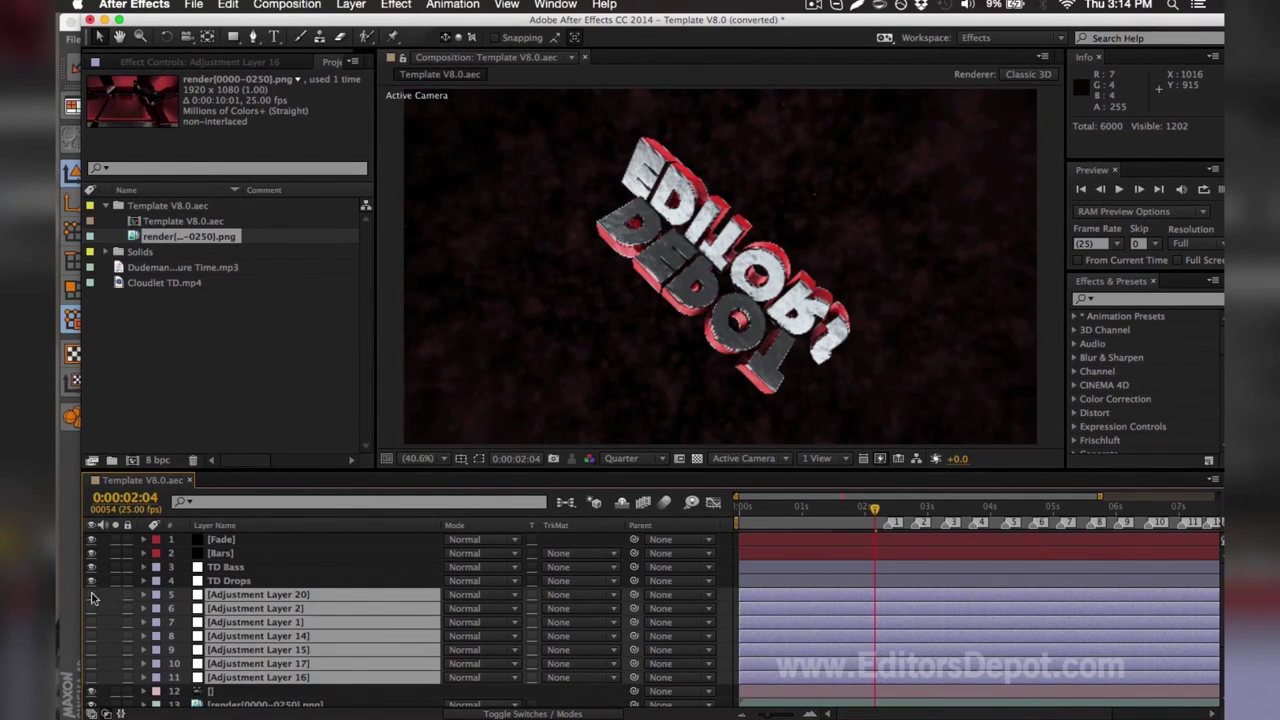
pyautogui.click(113, 697)
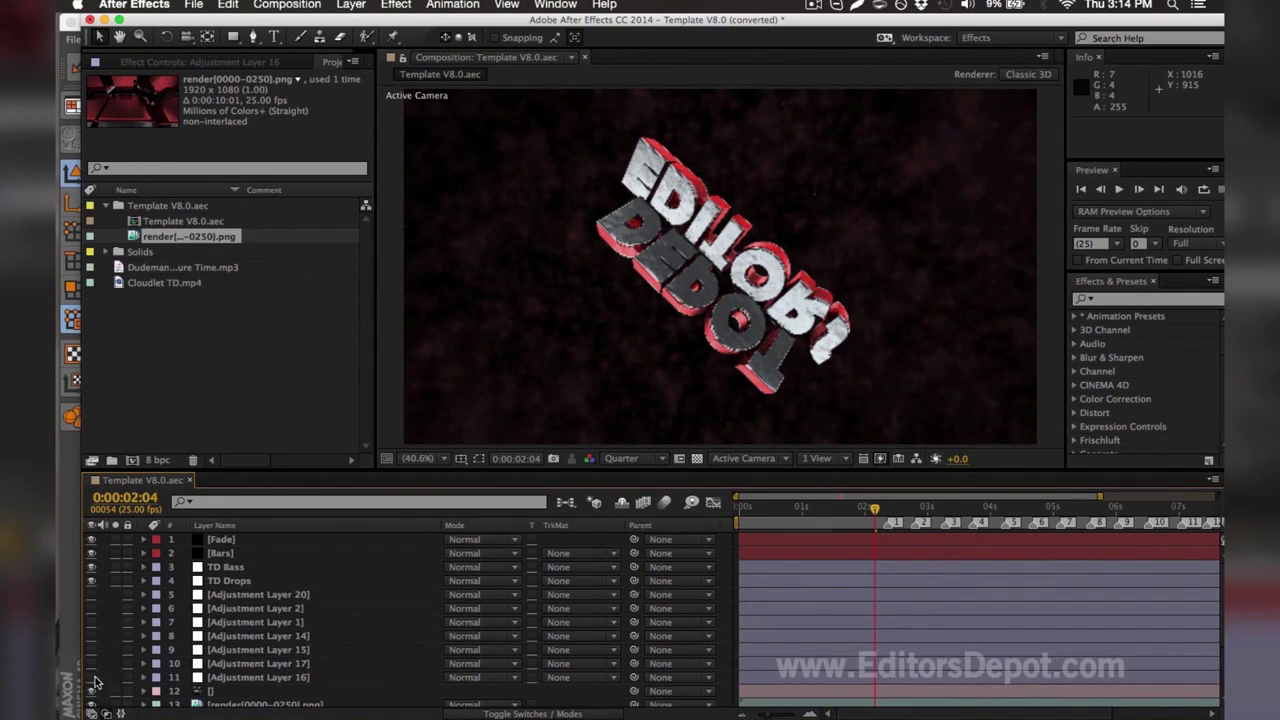
pyautogui.moveTo(91, 677); pyautogui.dragTo(90, 650)
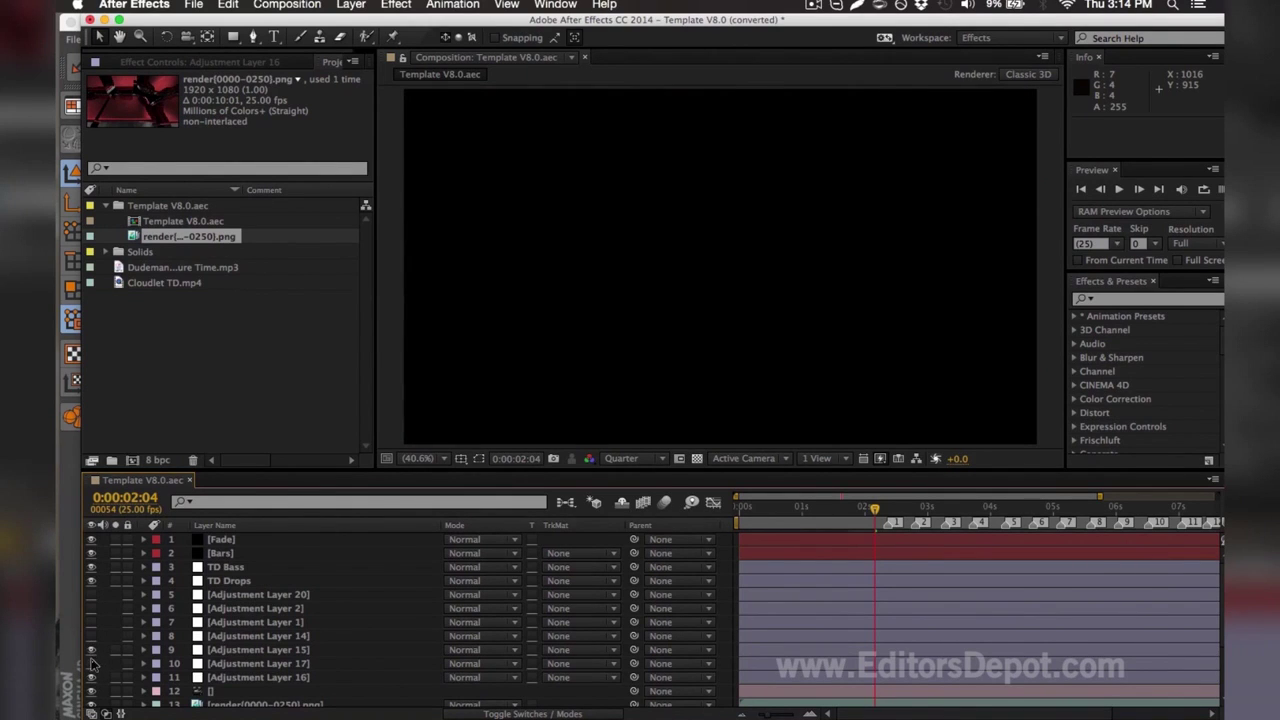
pyautogui.moveTo(91, 668); pyautogui.dragTo(91, 612)
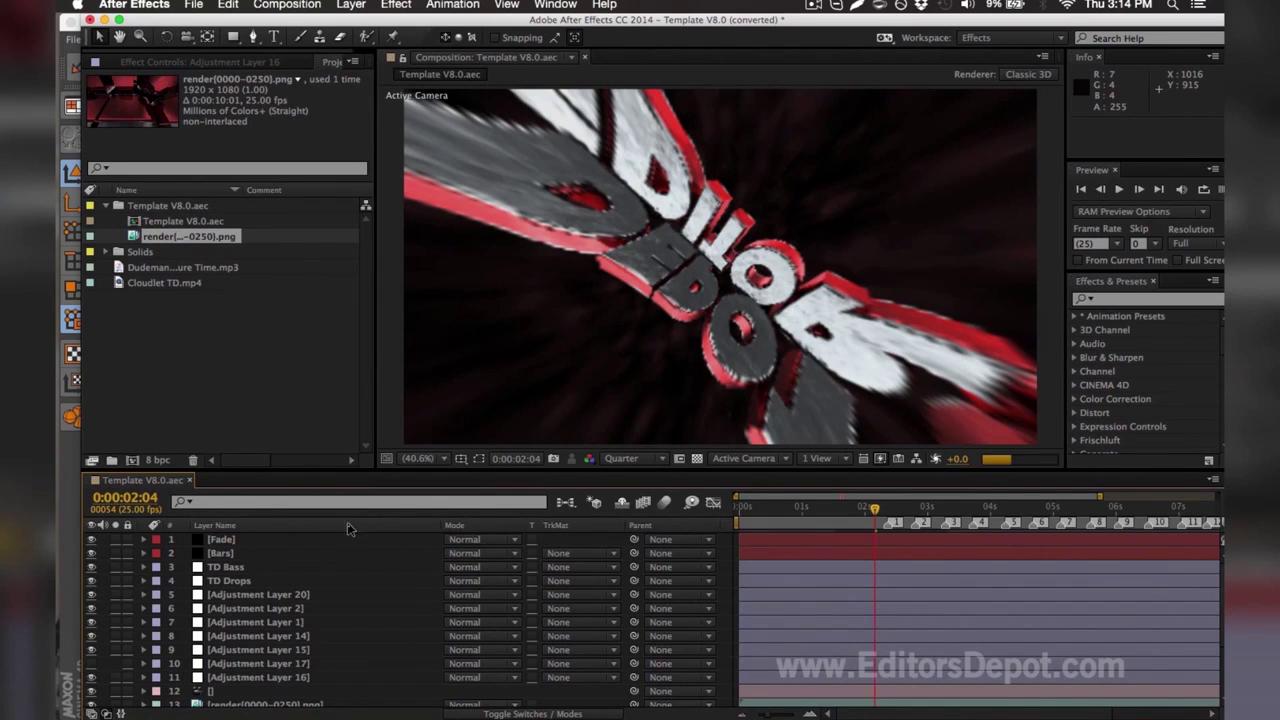
# - Select Adjustment Layer 17 and move the current time to 0:00:03:08
pyautogui.moveTo(902, 497); pyautogui.dragTo(936, 505)
pyautogui.click(242, 652)
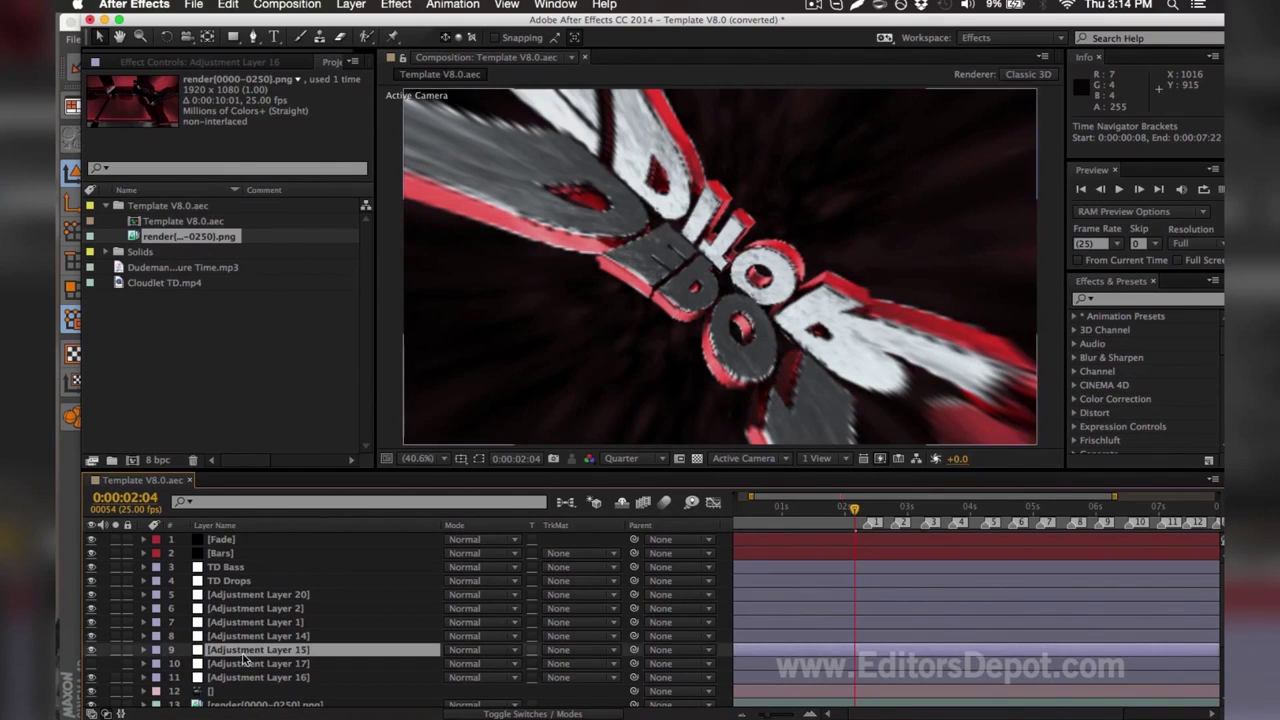
pyautogui.click(245, 662)
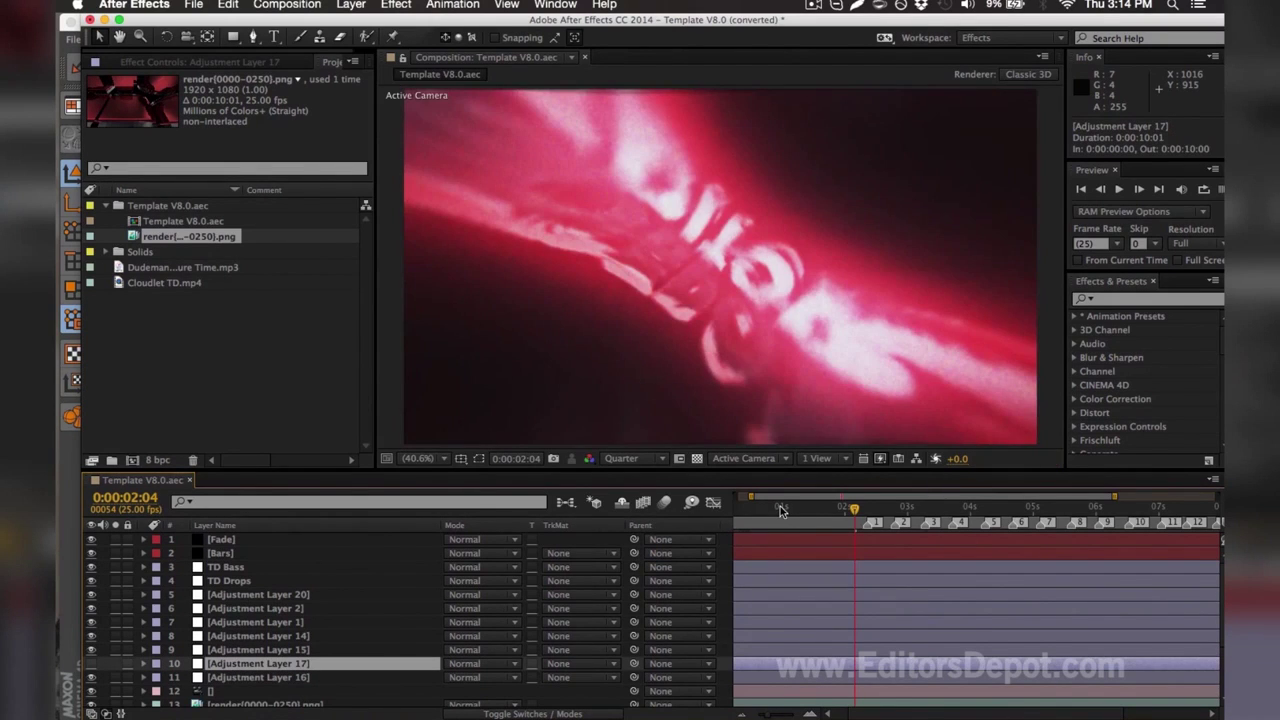
pyautogui.click(928, 508)
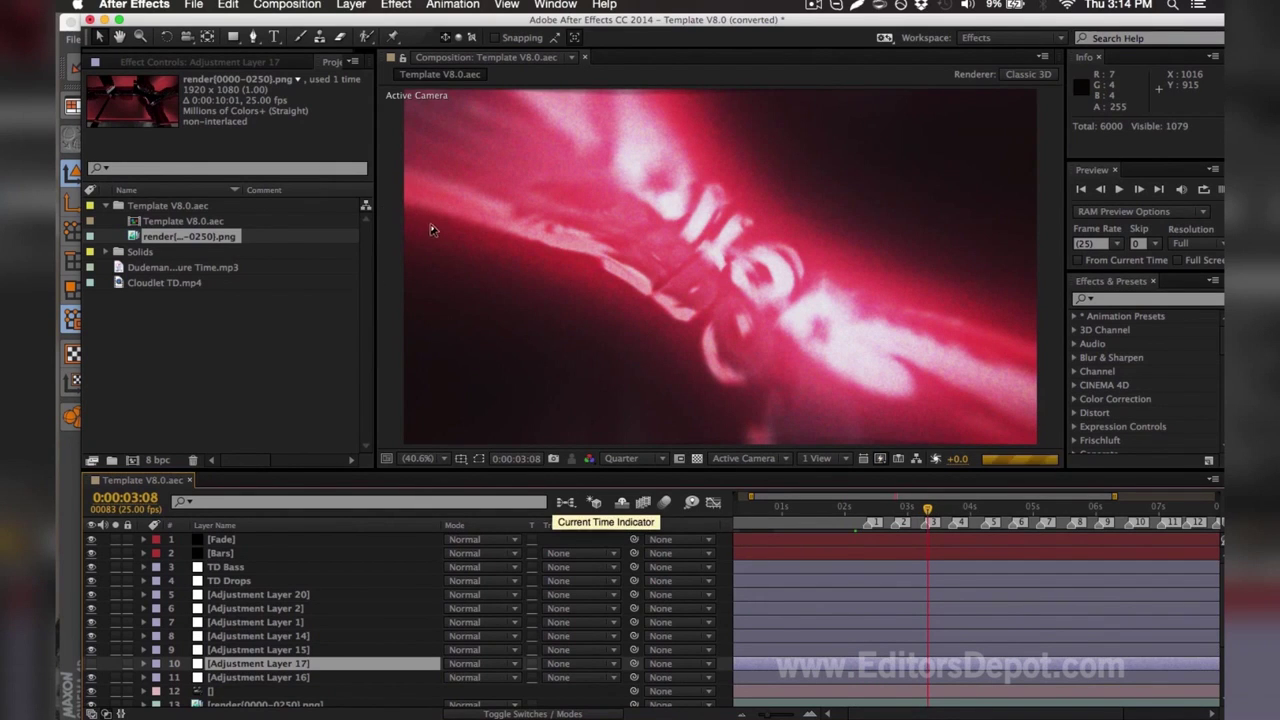
pyautogui.click(290, 5)
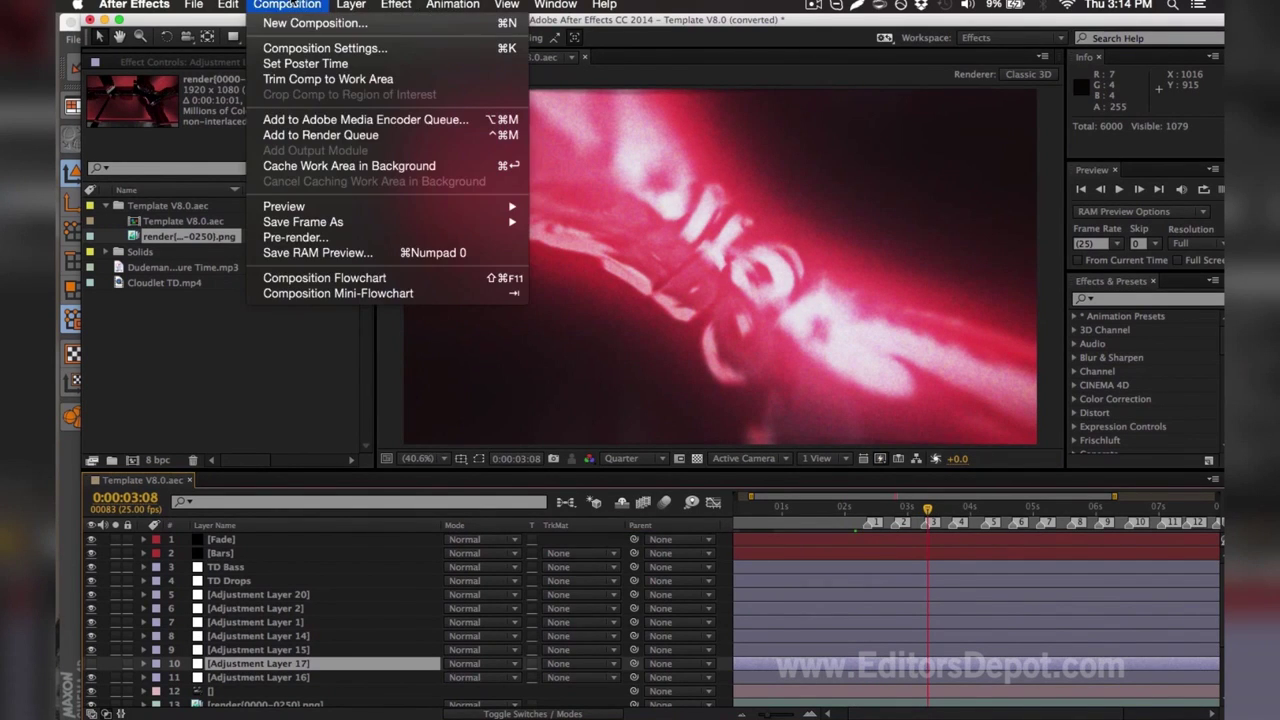
# - Add the EDITORS DEPOT intro composition to the Adobe Media Encoder Queue
pyautogui.click(316, 120)
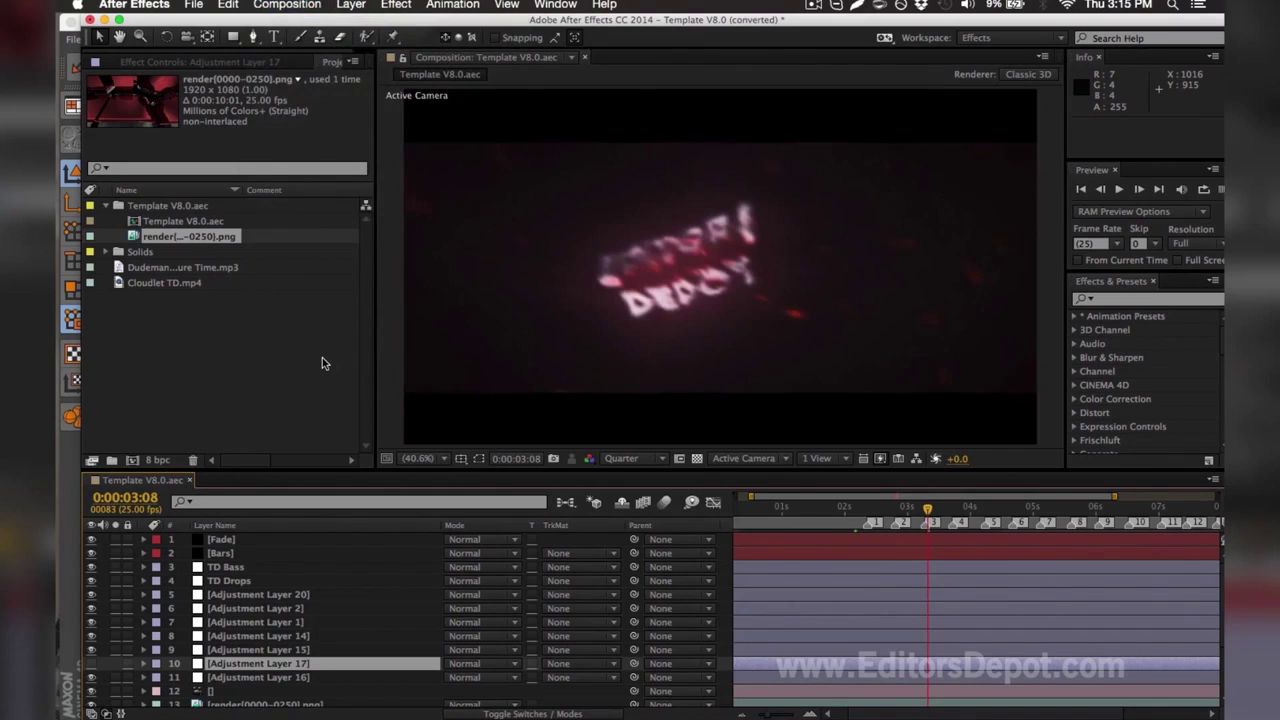